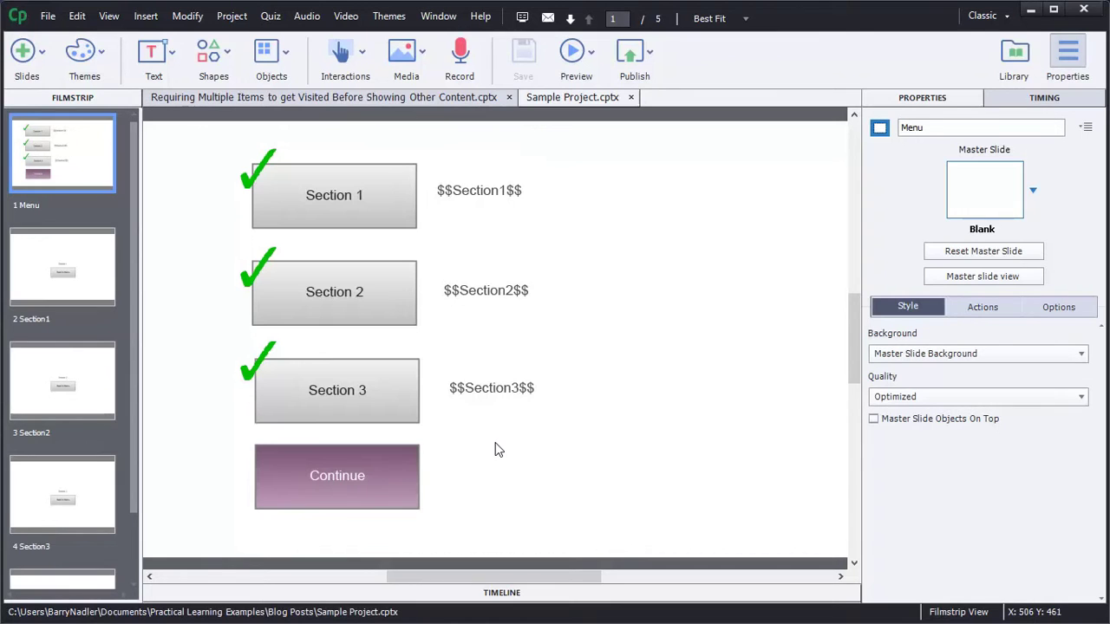
# - Check the Section1 slide, then select the Continue button on the Menu slide
pyautogui.click(80, 299)
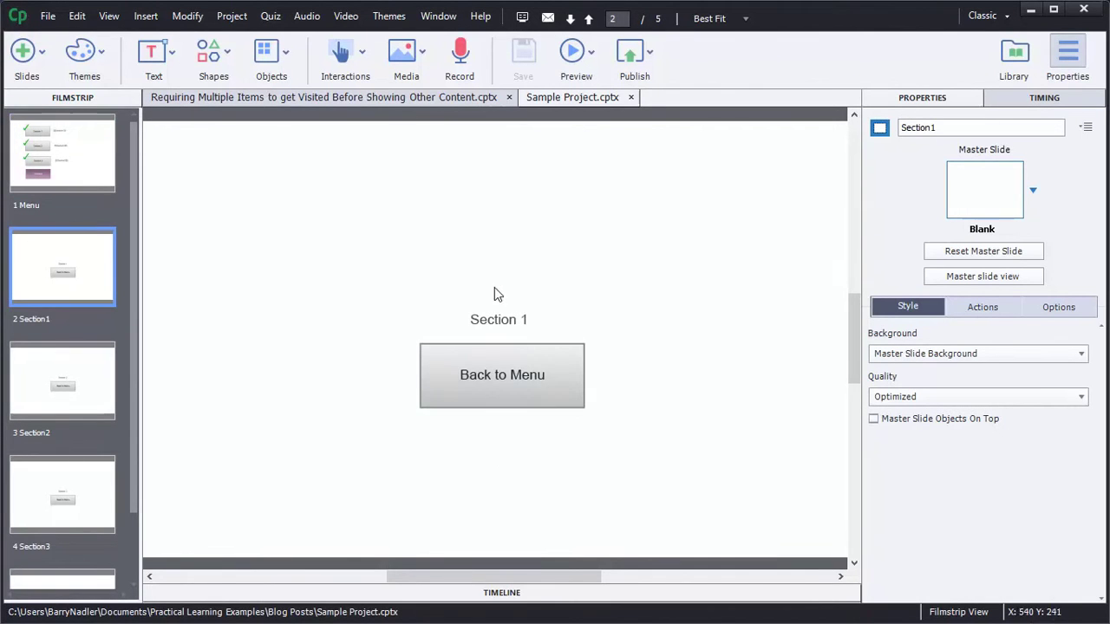
pyautogui.click(78, 172)
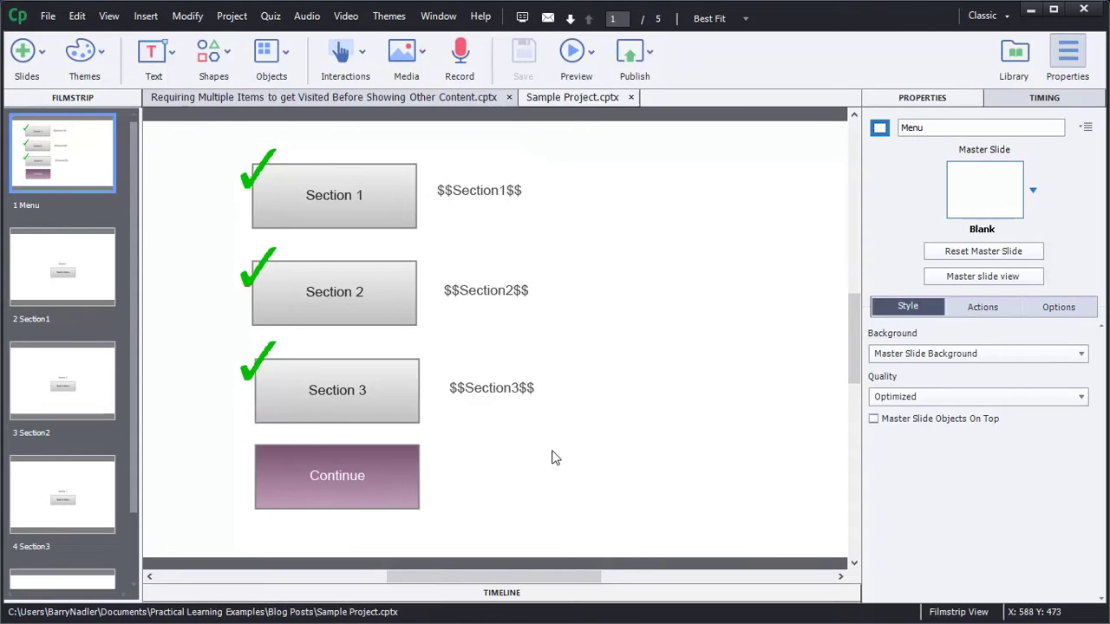
pyautogui.click(395, 486)
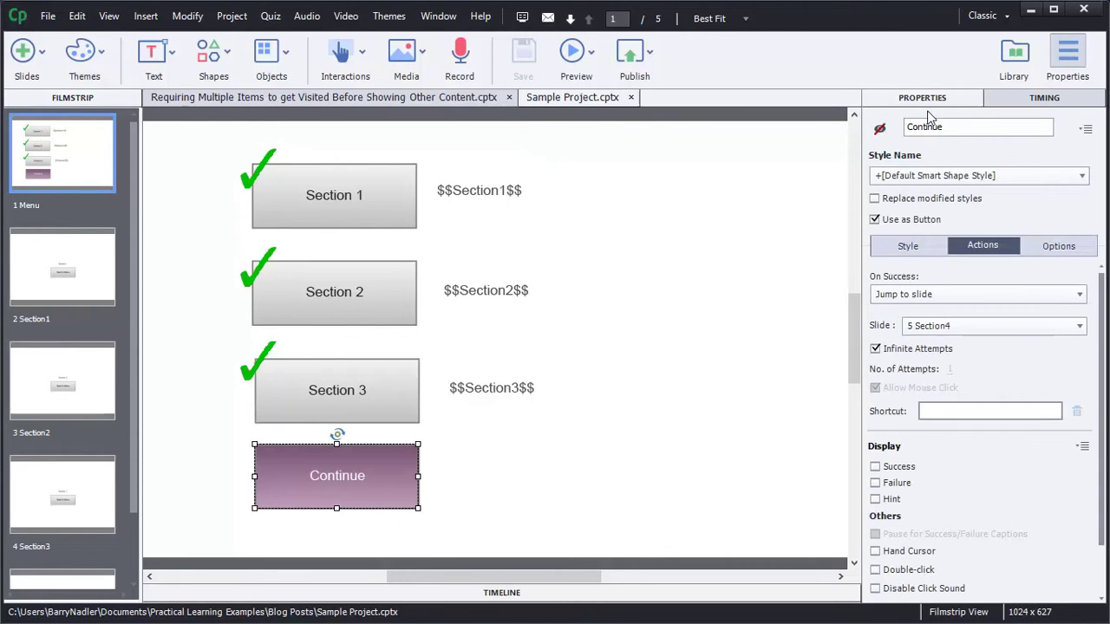
pyautogui.doubleClick(961, 128)
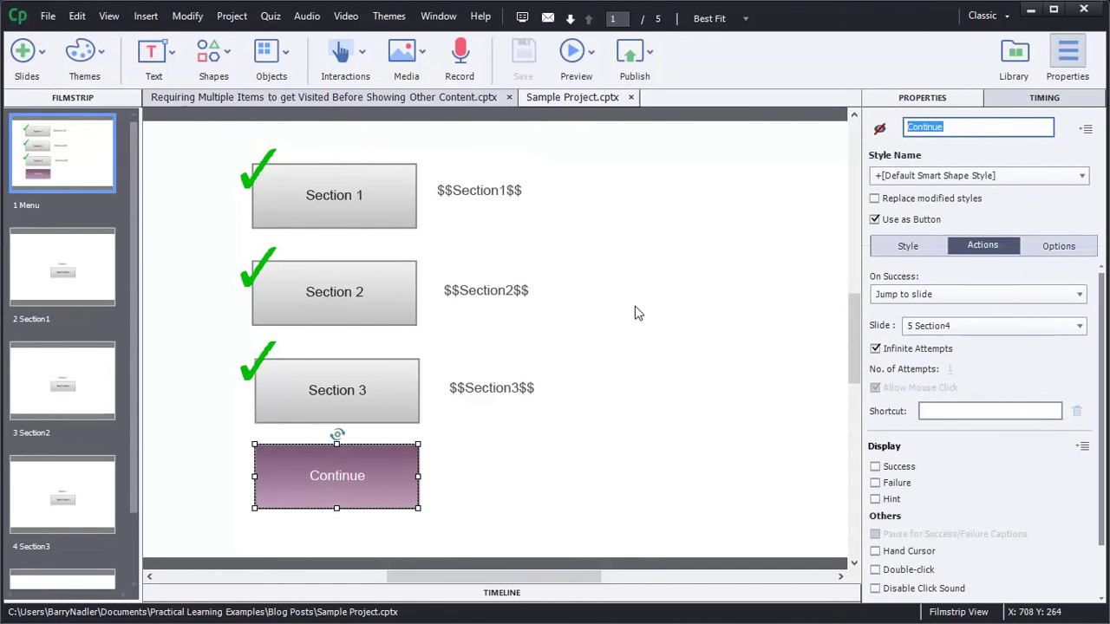
# - Open Project > Advanced Actions with Conditional actions as the action type
pyautogui.click(232, 16)
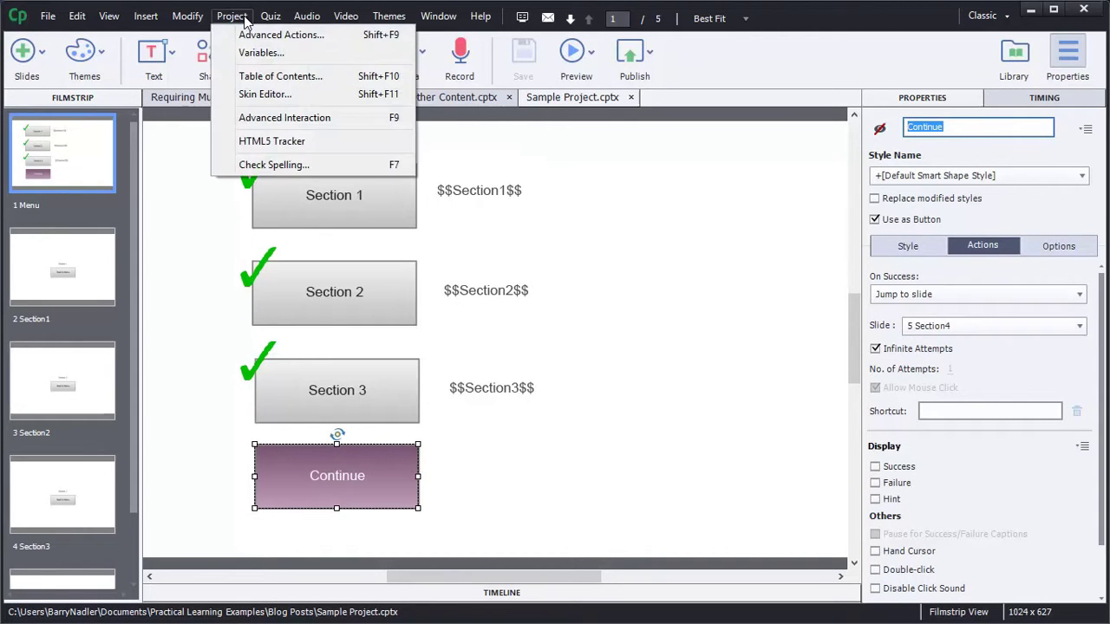
pyautogui.click(251, 36)
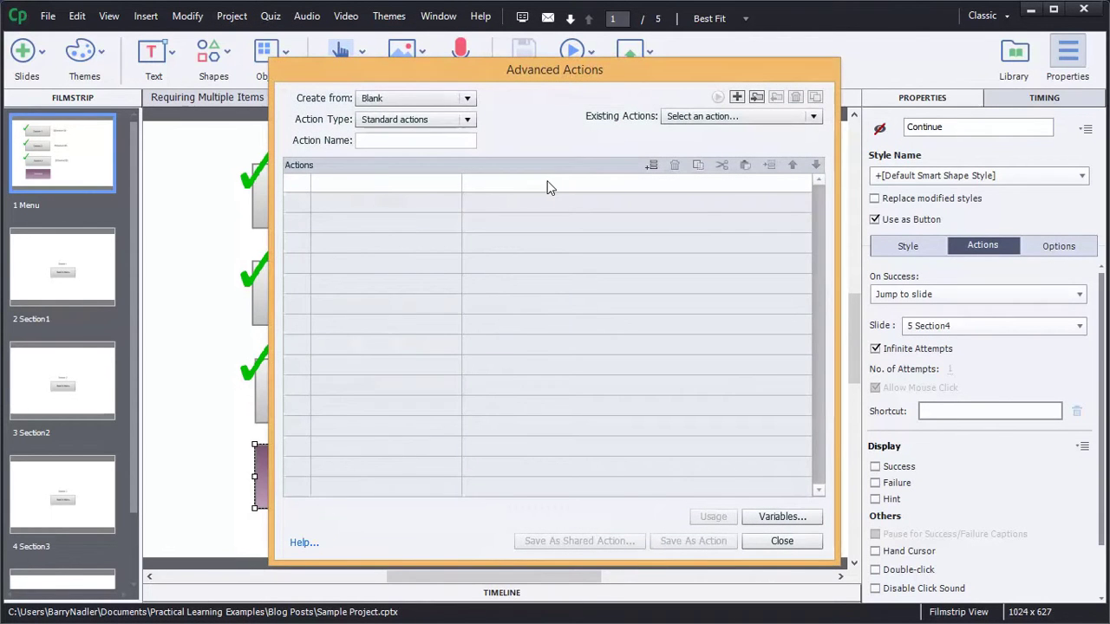
pyautogui.click(428, 118)
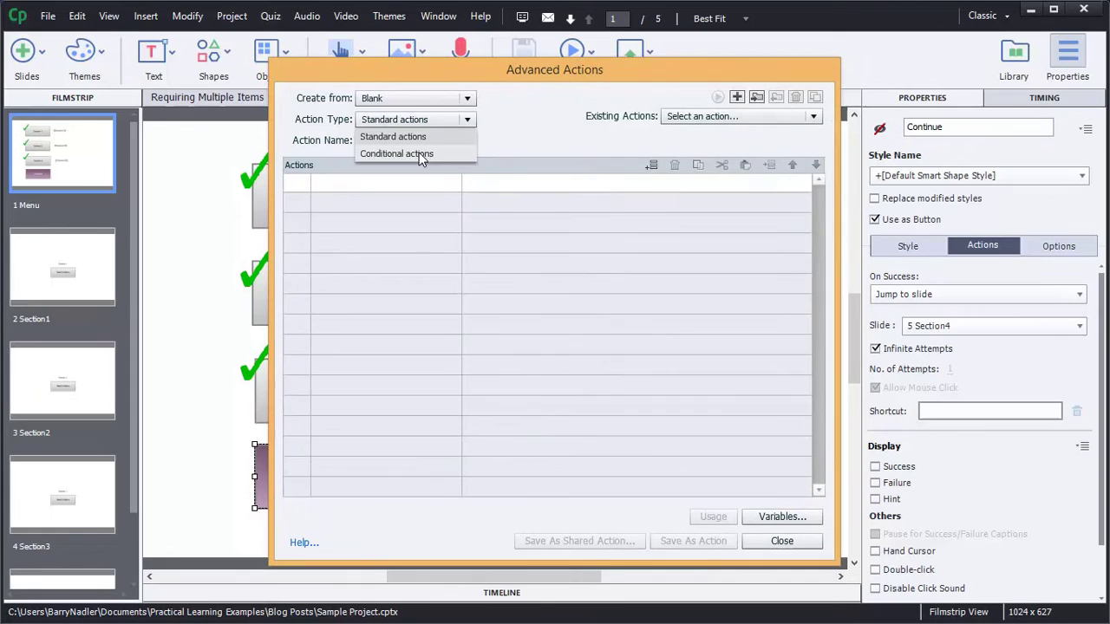
pyautogui.click(419, 153)
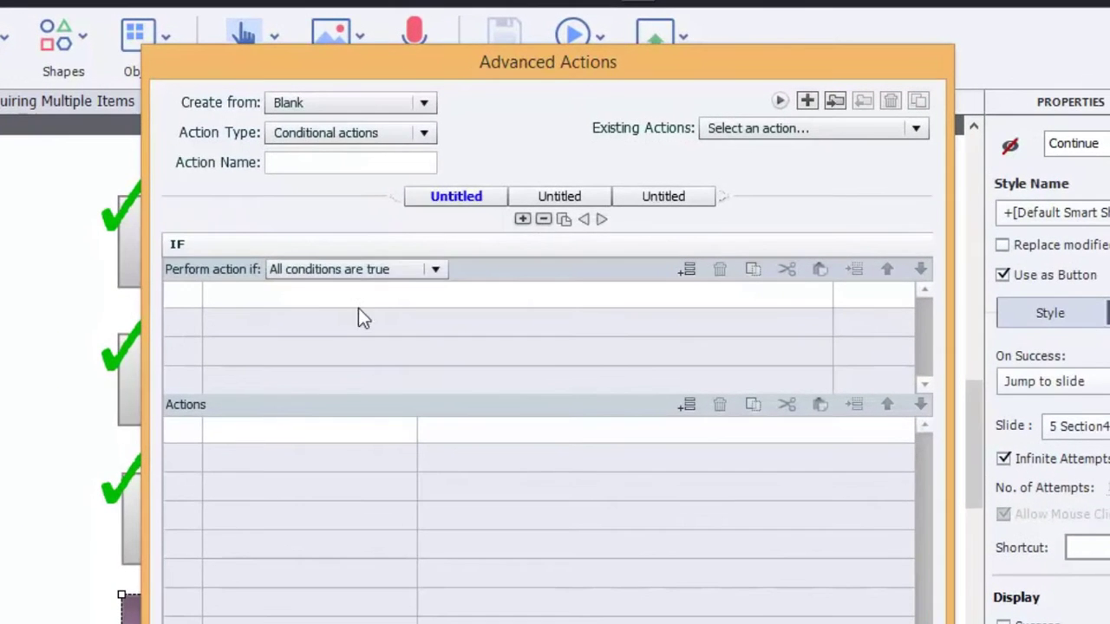
# - Add the first IF condition: variable Section1 is equal to literal True
pyautogui.click(314, 271)
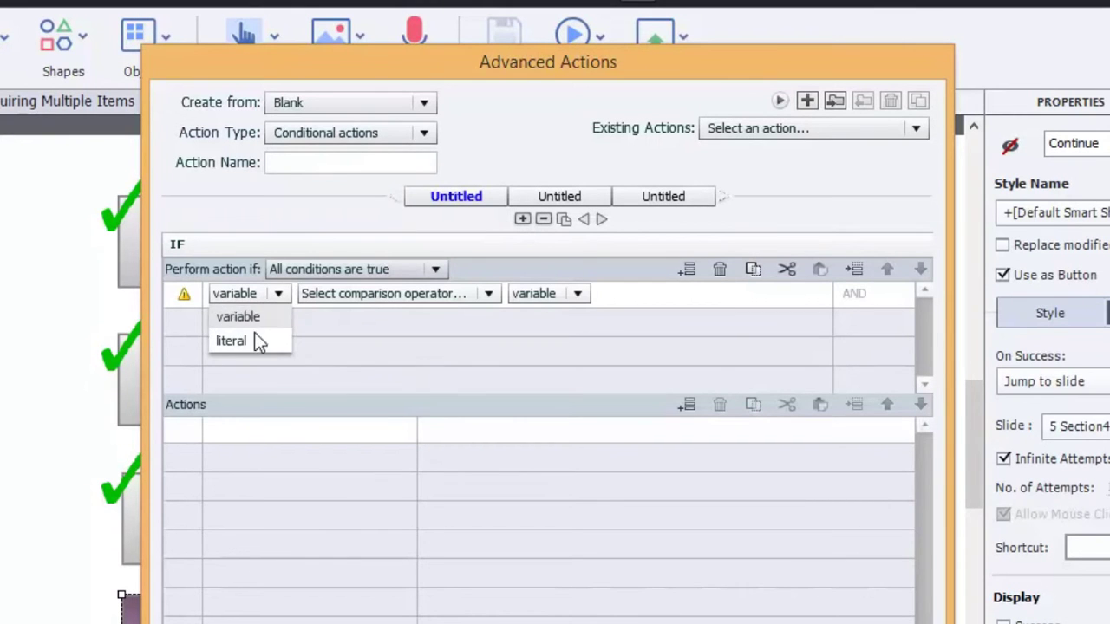
pyautogui.click(247, 317)
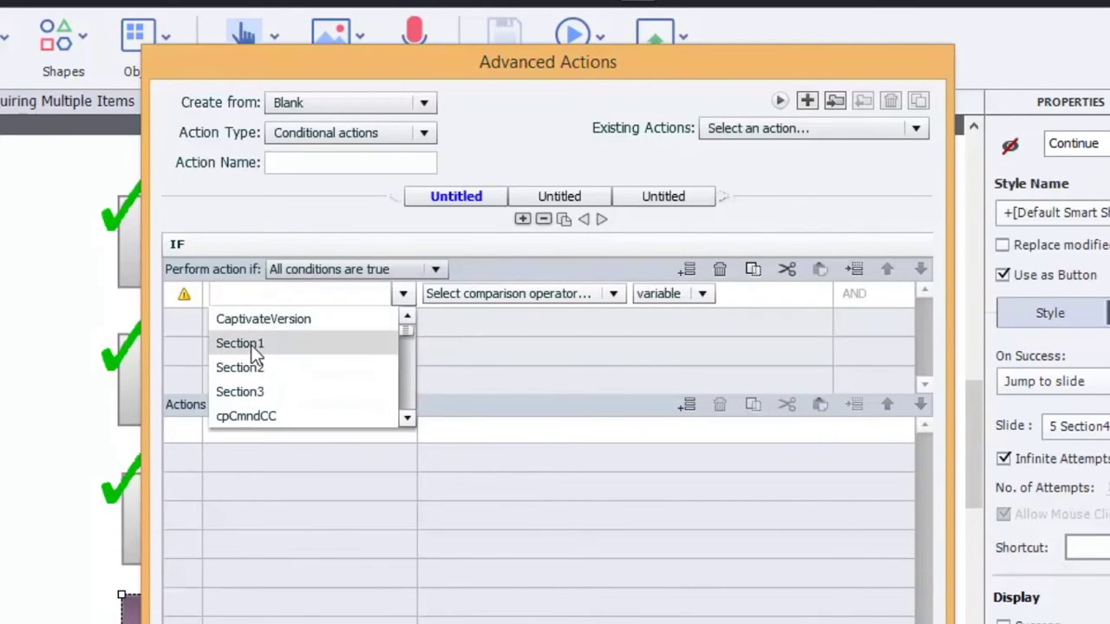
pyautogui.click(250, 345)
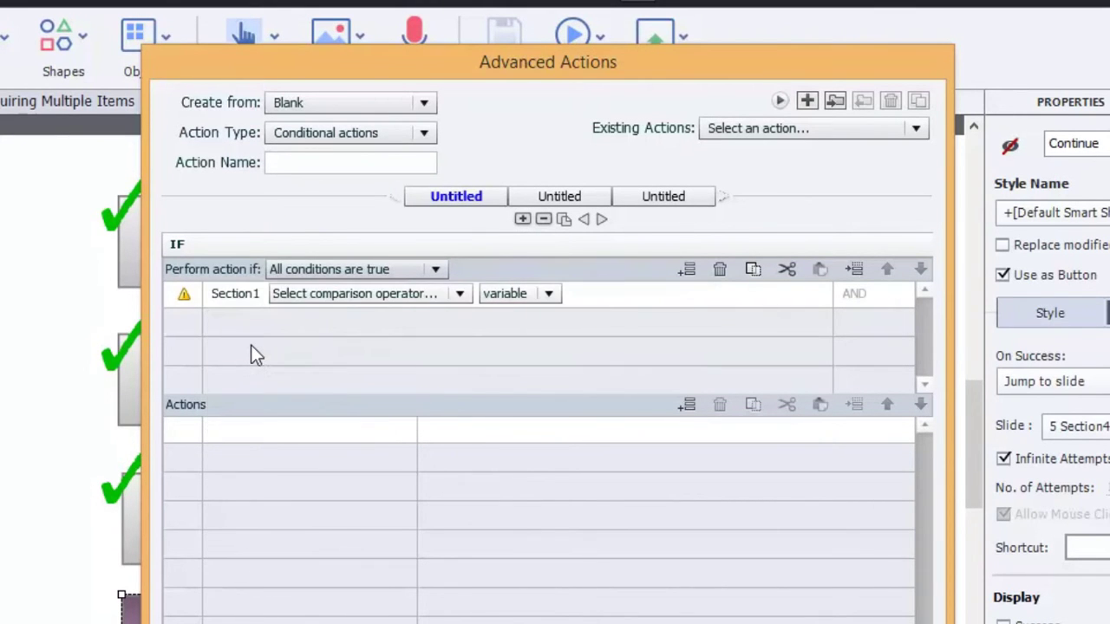
pyautogui.click(374, 294)
pyautogui.click(357, 323)
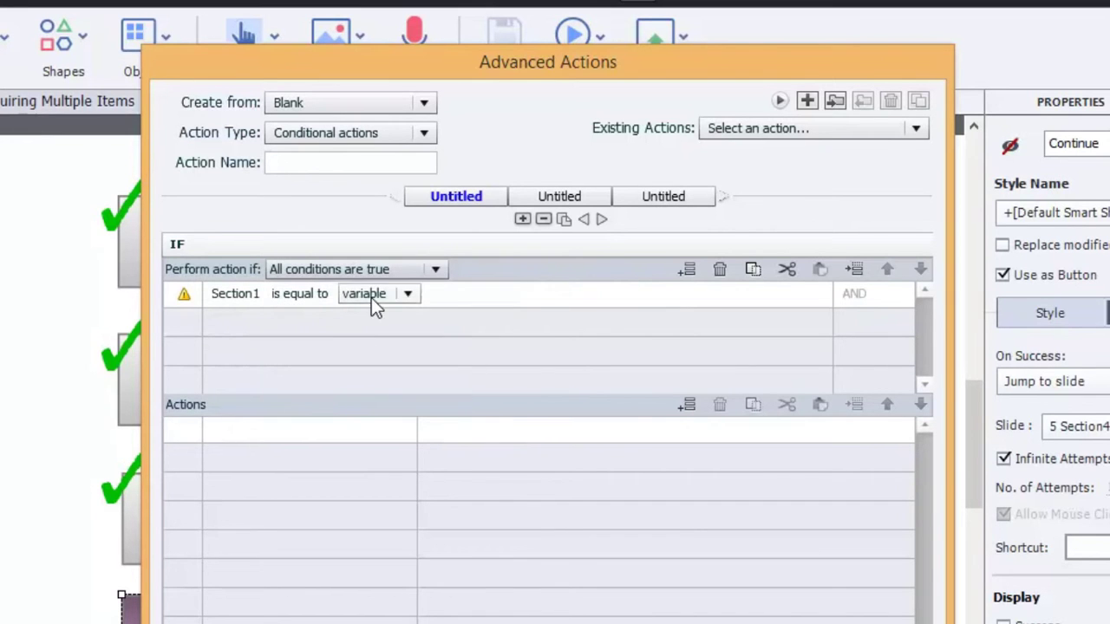
pyautogui.click(371, 298)
pyautogui.click(368, 344)
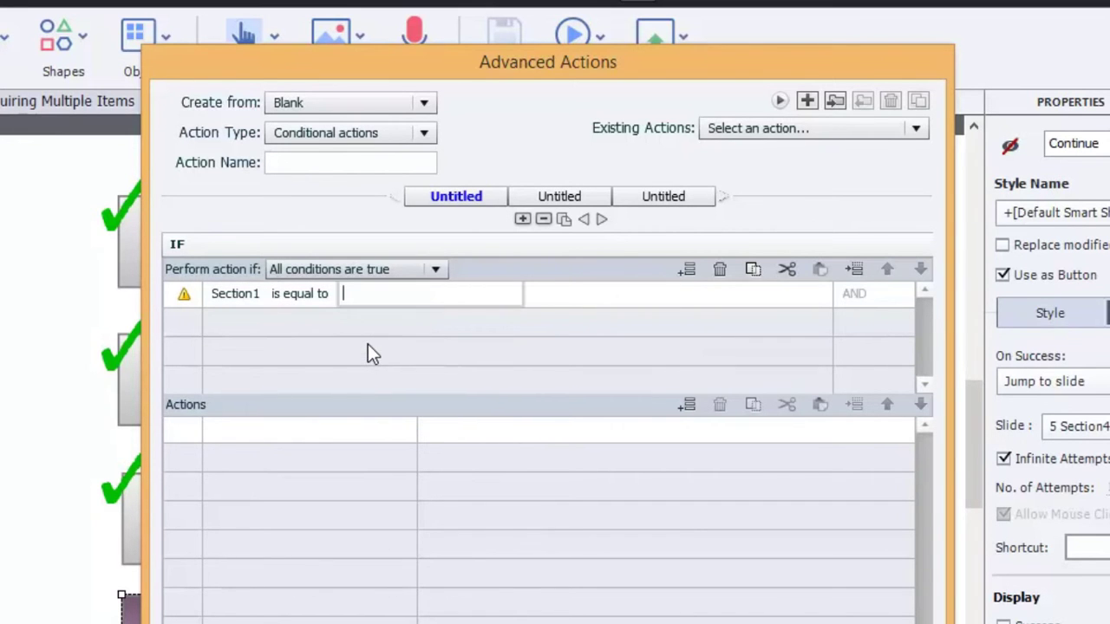
pyautogui.write('True')
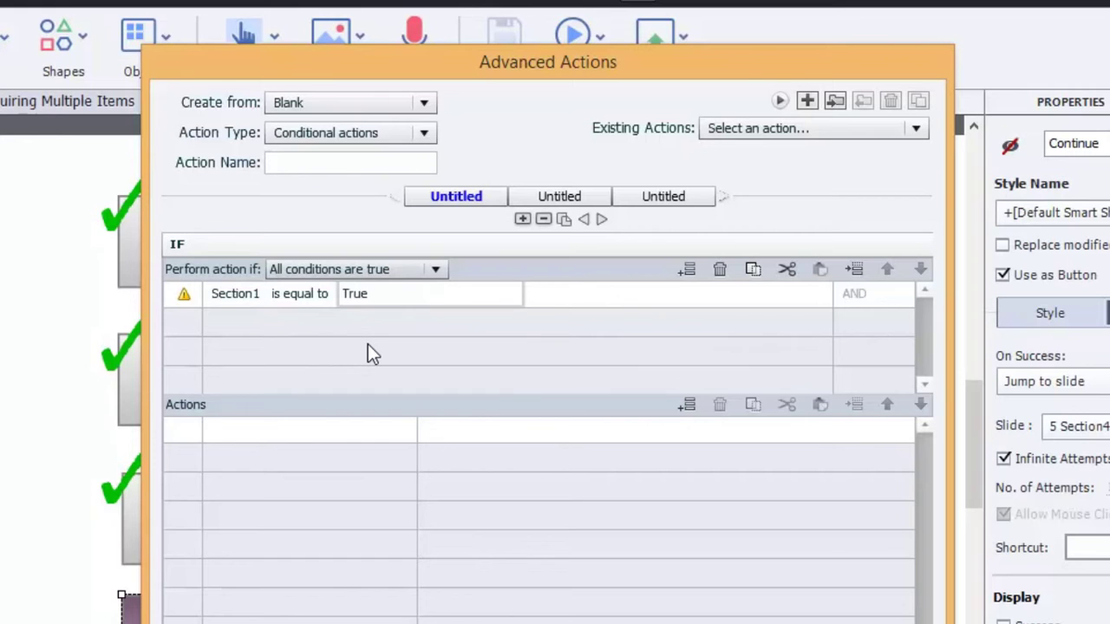
pyautogui.click(264, 327)
# - Add the second IF condition: variable Section2 is equal to literal True
pyautogui.click(267, 330)
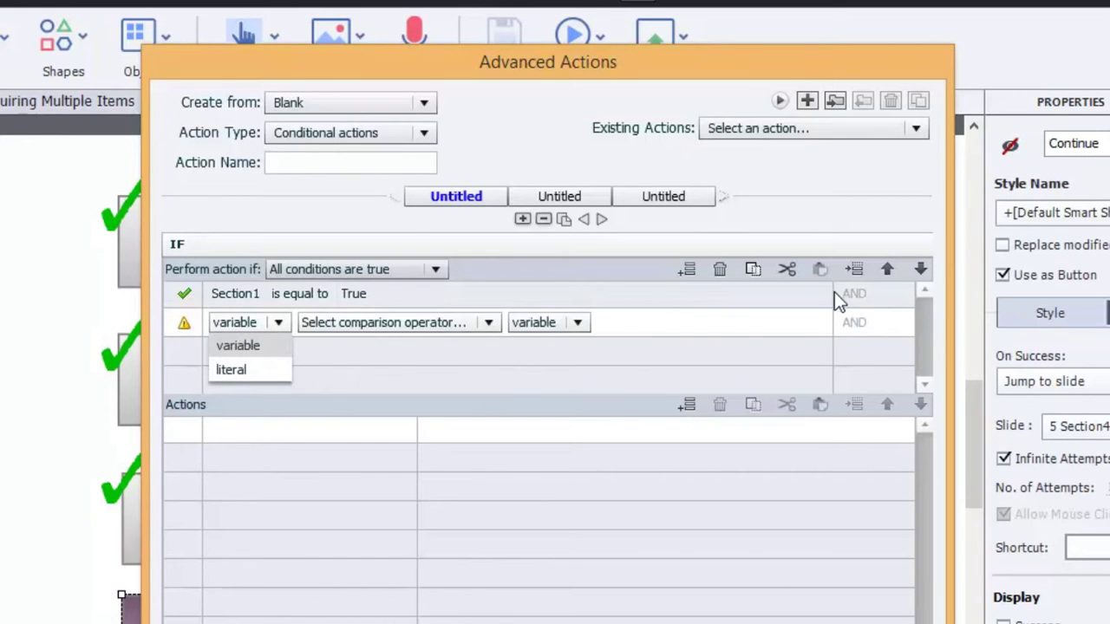
pyautogui.click(234, 347)
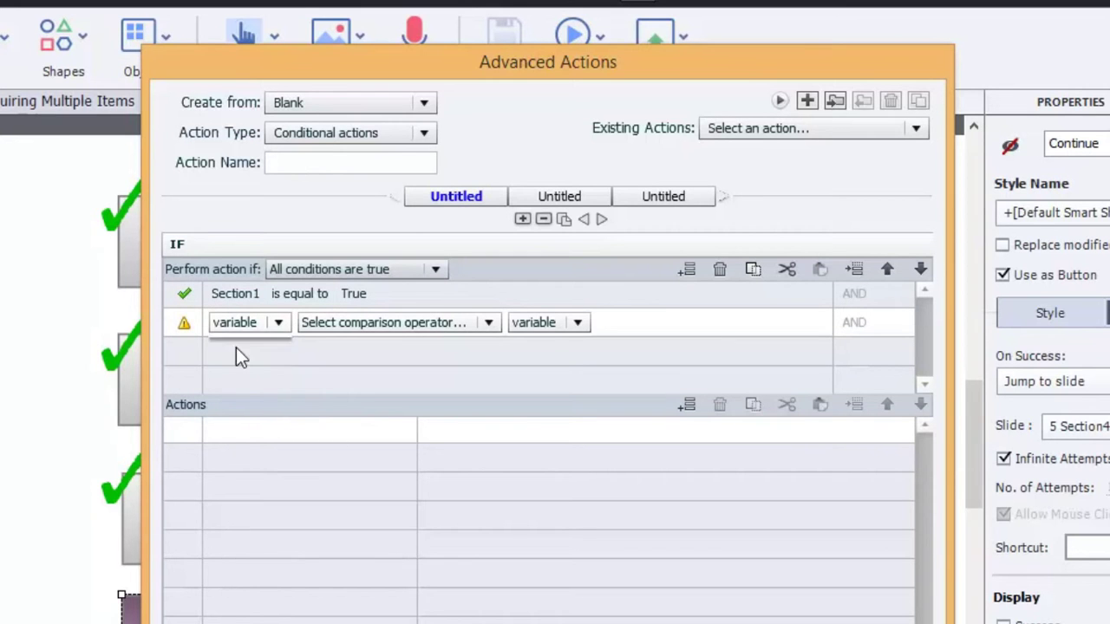
pyautogui.click(268, 394)
pyautogui.click(371, 325)
pyautogui.click(356, 345)
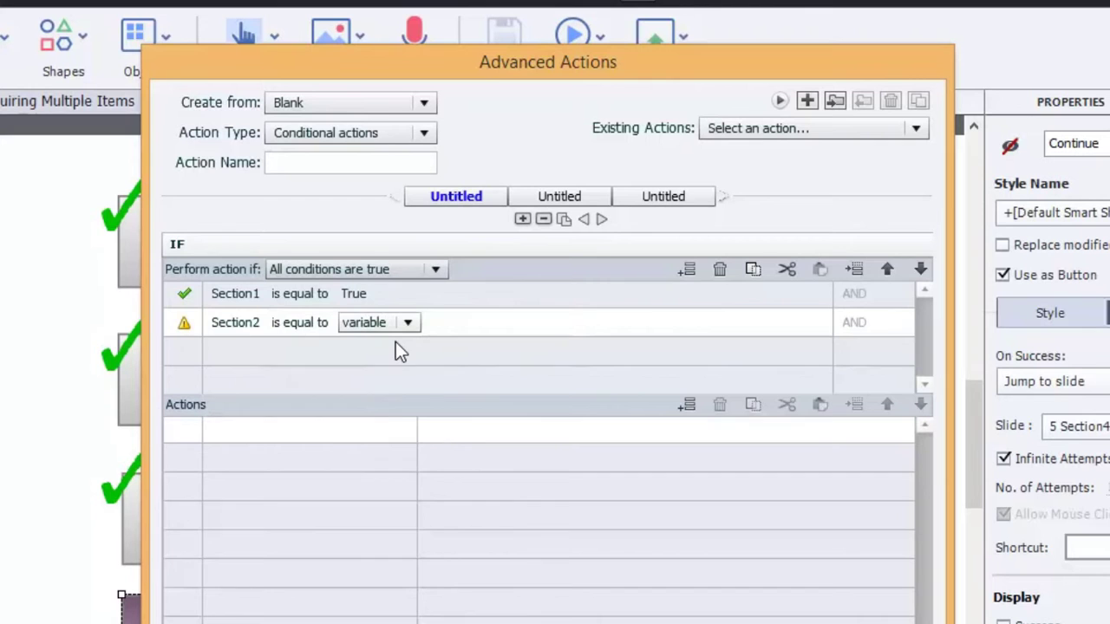
pyautogui.click(406, 323)
pyautogui.click(376, 372)
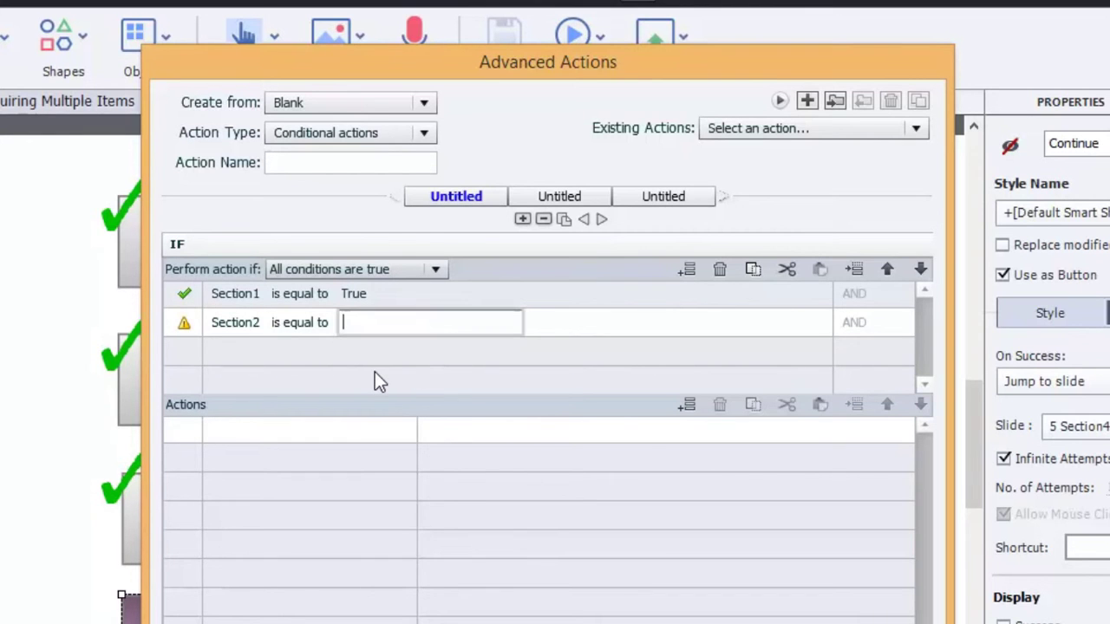
pyautogui.write('True')
pyautogui.click(219, 355)
# - Start the third condition: variable Section3 is equal to a literal value
pyautogui.click(219, 354)
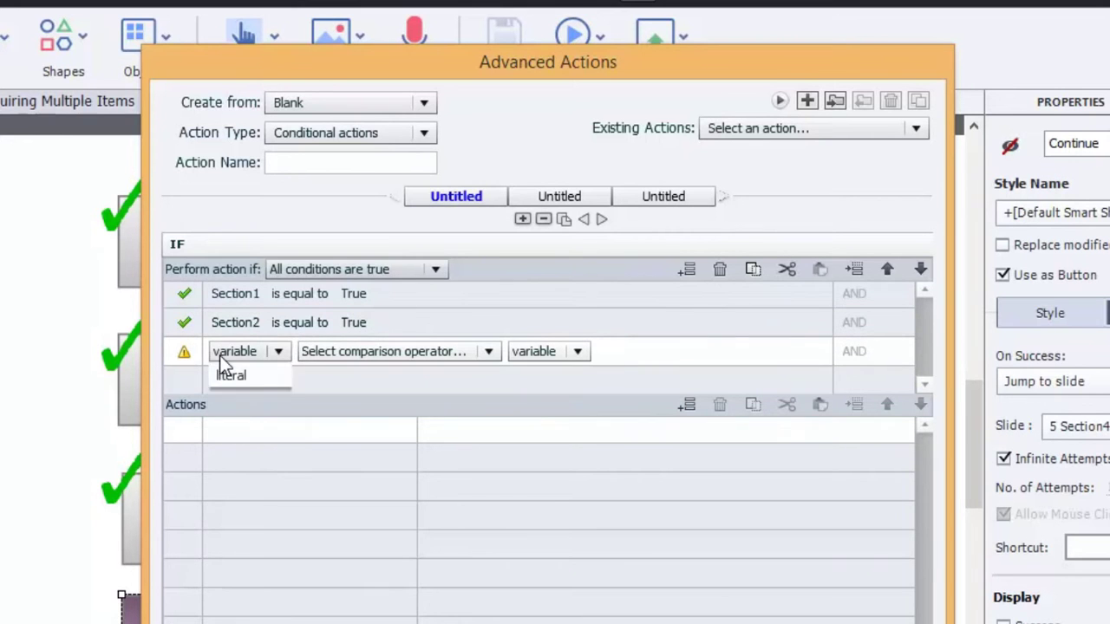
pyautogui.click(233, 374)
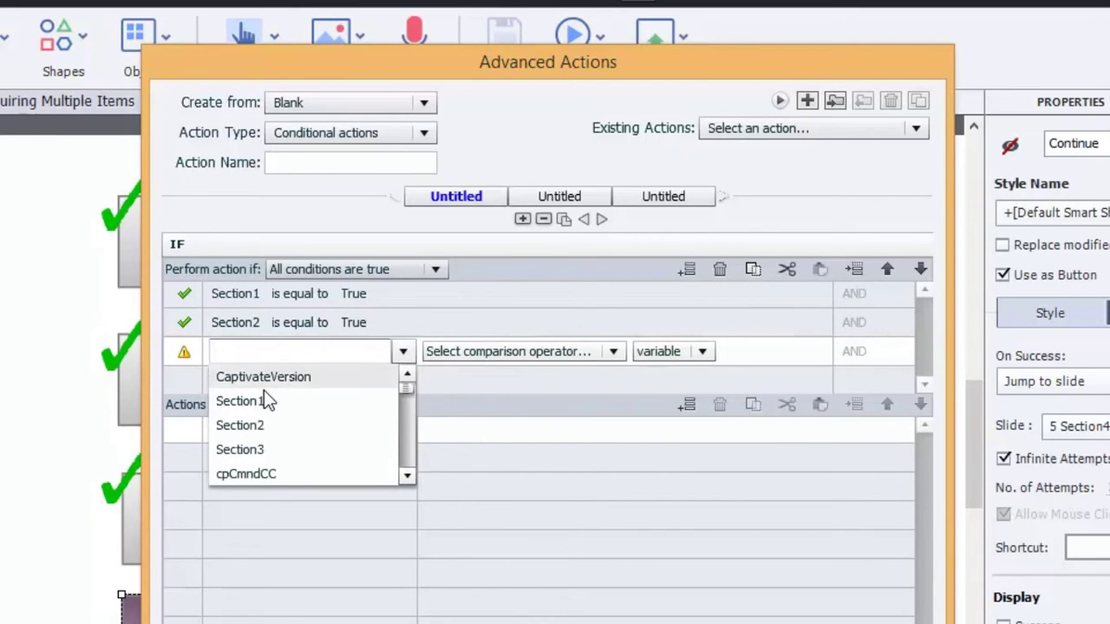
pyautogui.click(263, 448)
pyautogui.click(445, 351)
pyautogui.click(373, 375)
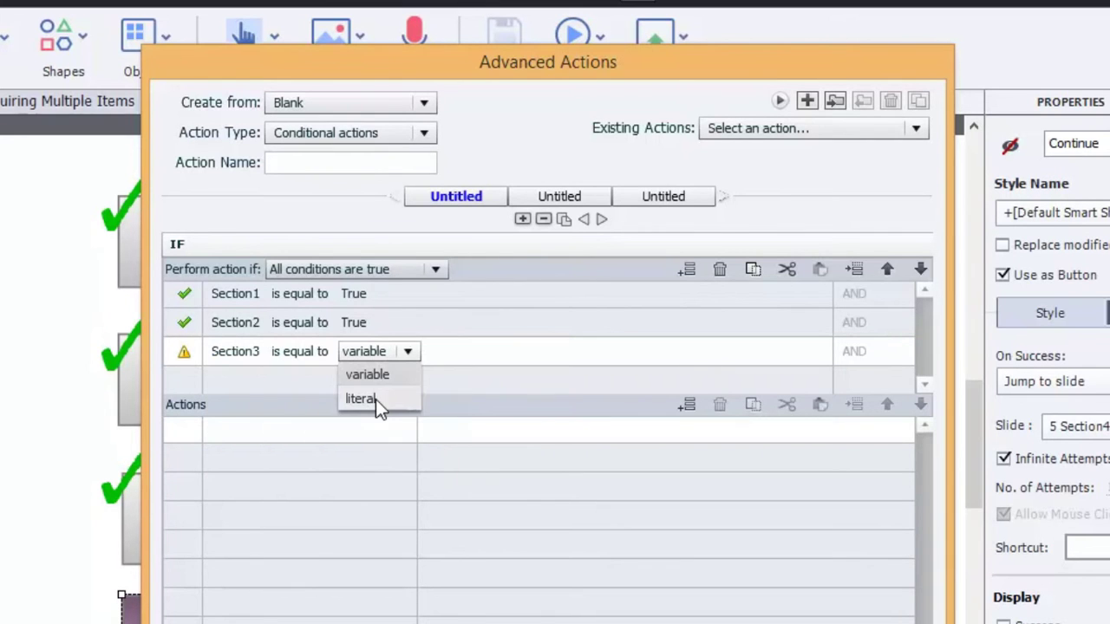
pyautogui.click(376, 399)
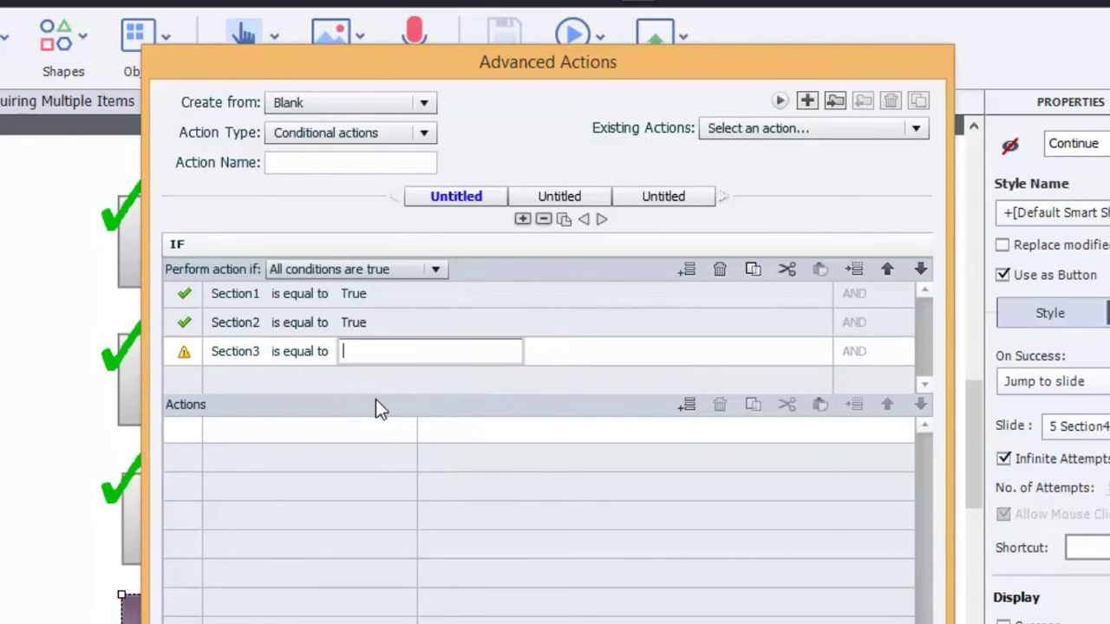
# - Finish the Section3 = True condition and add the action Show Continue
pyautogui.write('True')
pyautogui.click(372, 445)
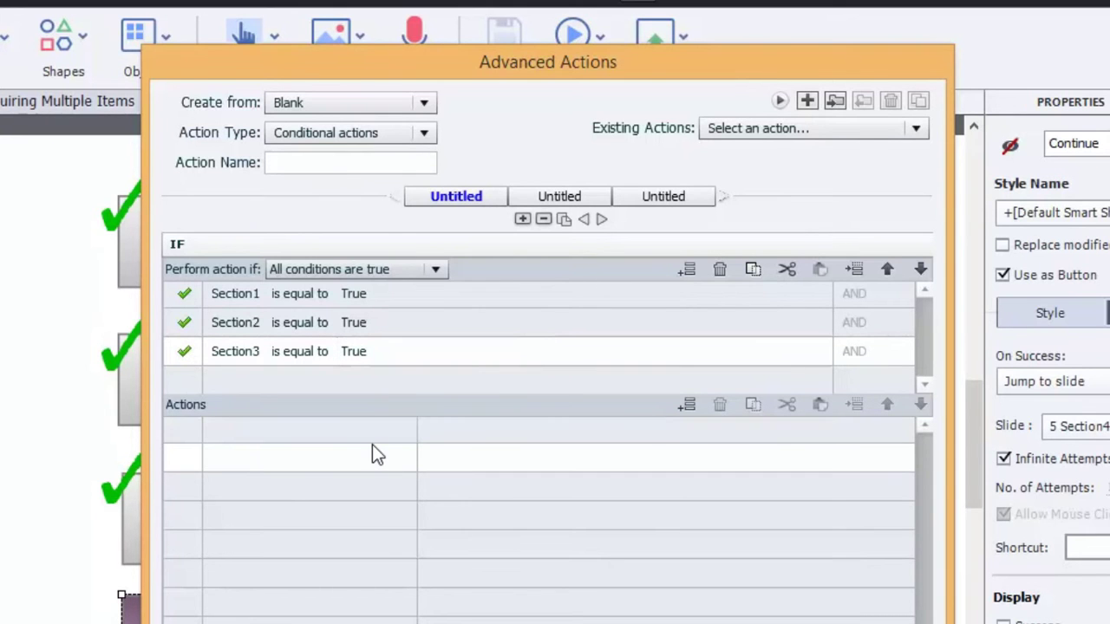
pyautogui.doubleClick(324, 440)
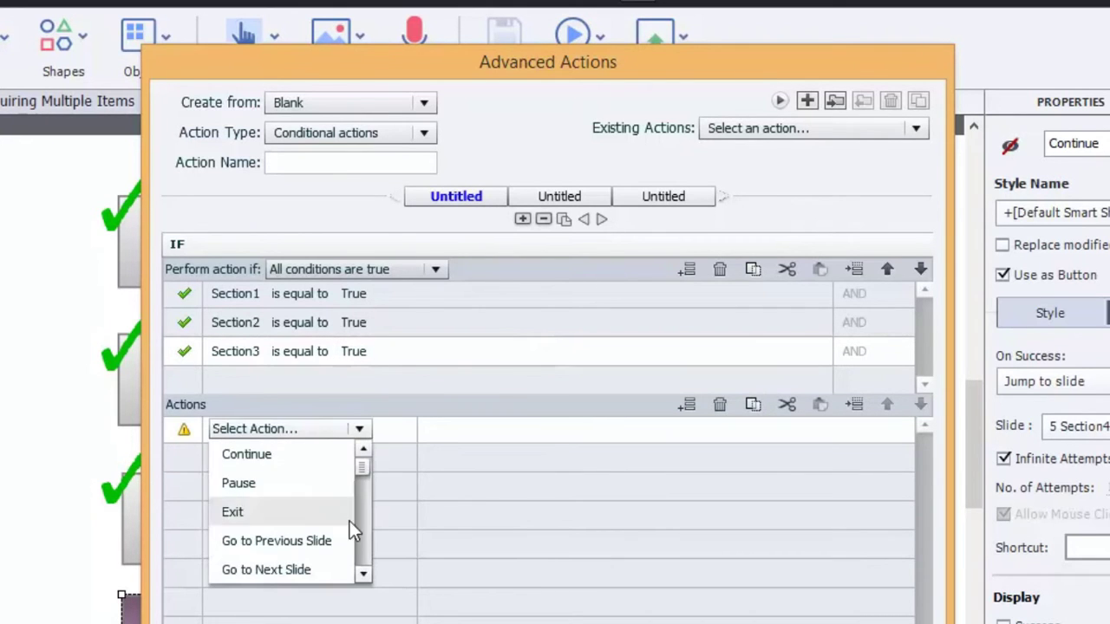
pyautogui.click(362, 533)
pyautogui.click(363, 555)
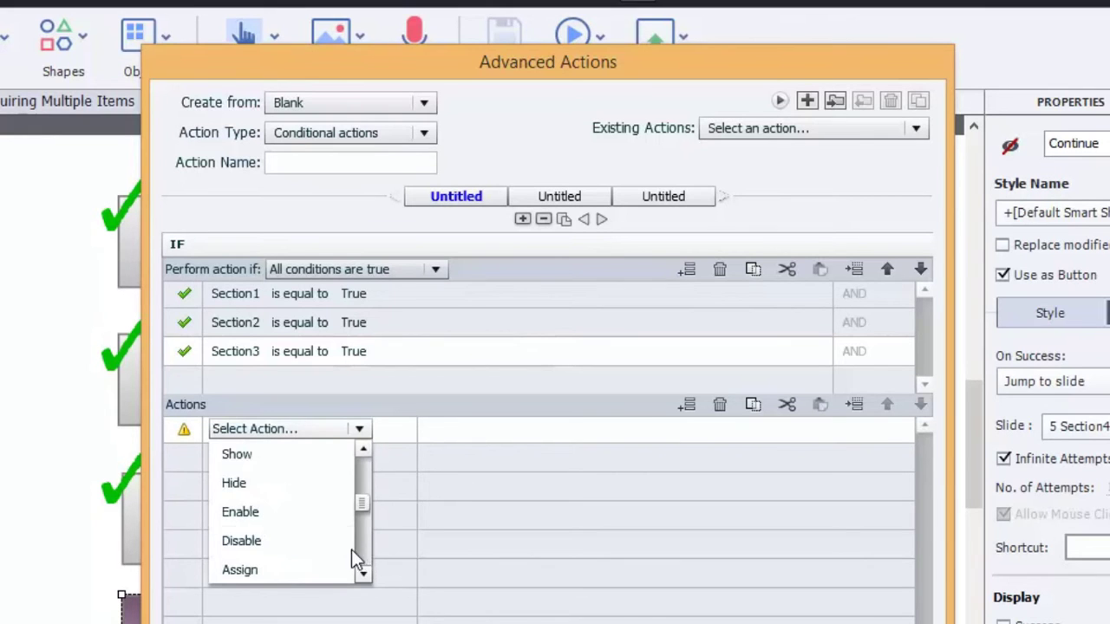
pyautogui.click(247, 456)
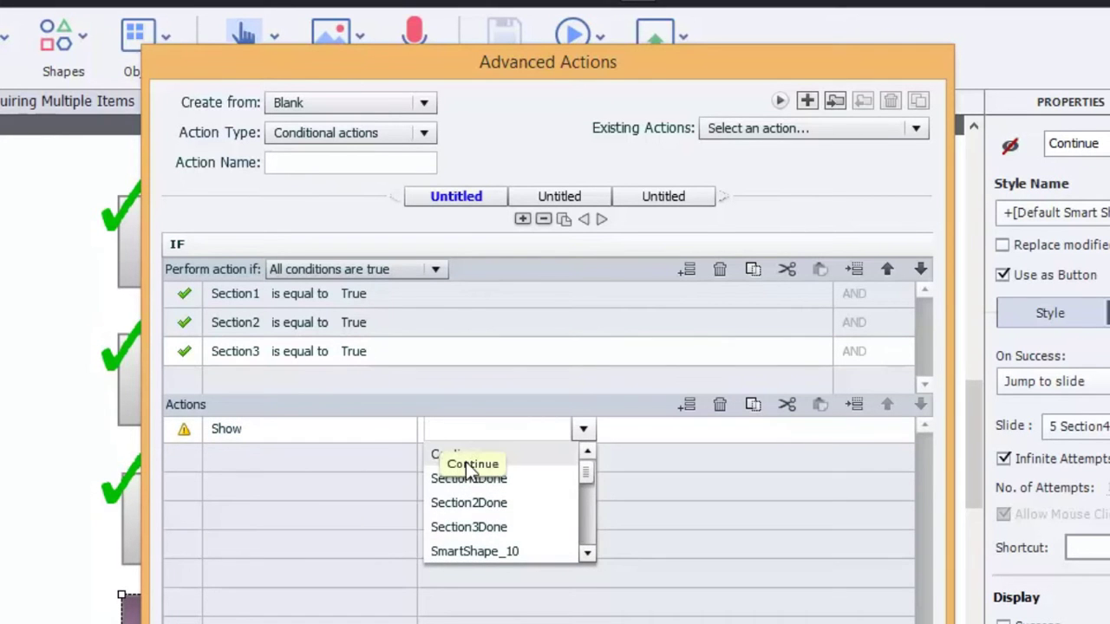
pyautogui.click(465, 457)
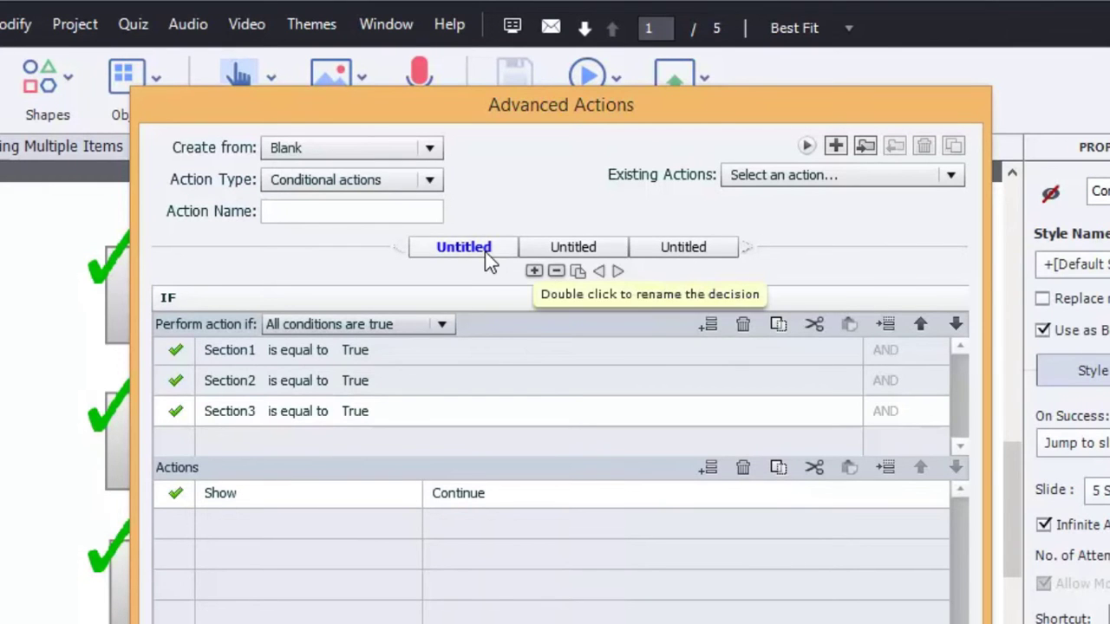
# - Check the untitled decisions, then rename the first decision to 'Continue'
pyautogui.click(574, 247)
pyautogui.click(657, 249)
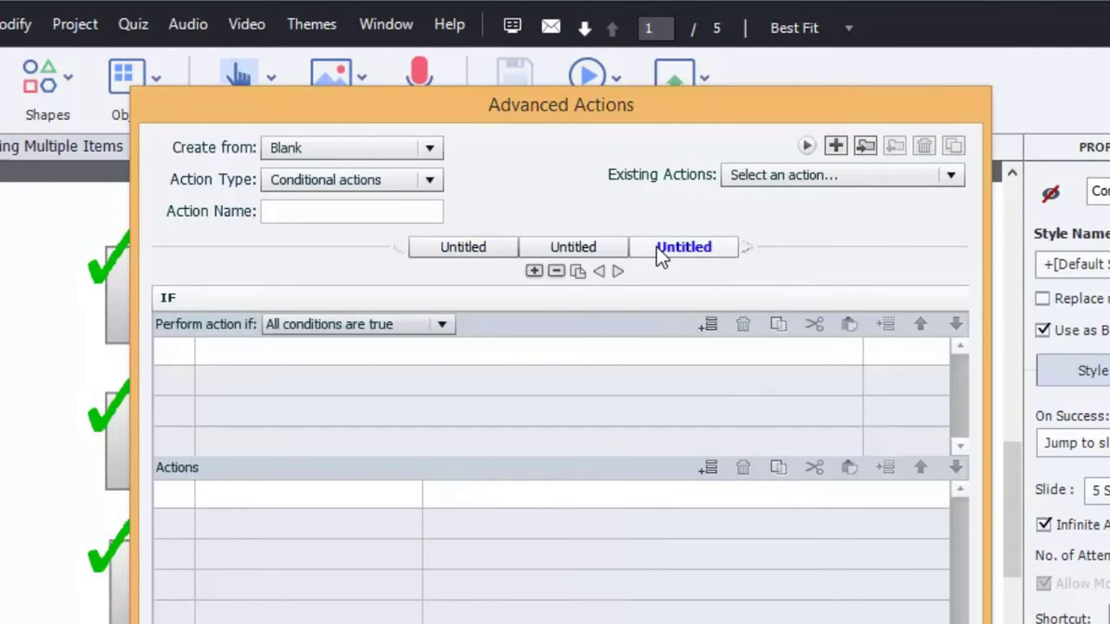
pyautogui.click(591, 248)
pyautogui.click(493, 247)
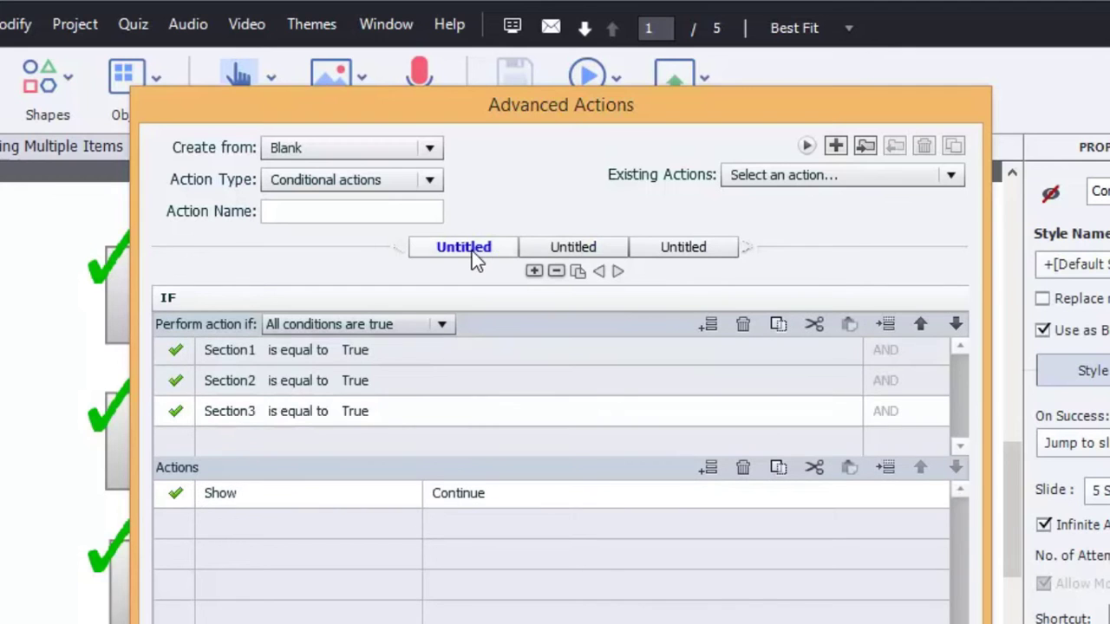
pyautogui.doubleClick(472, 251)
pyautogui.write('Continue')
pyautogui.press('Return')
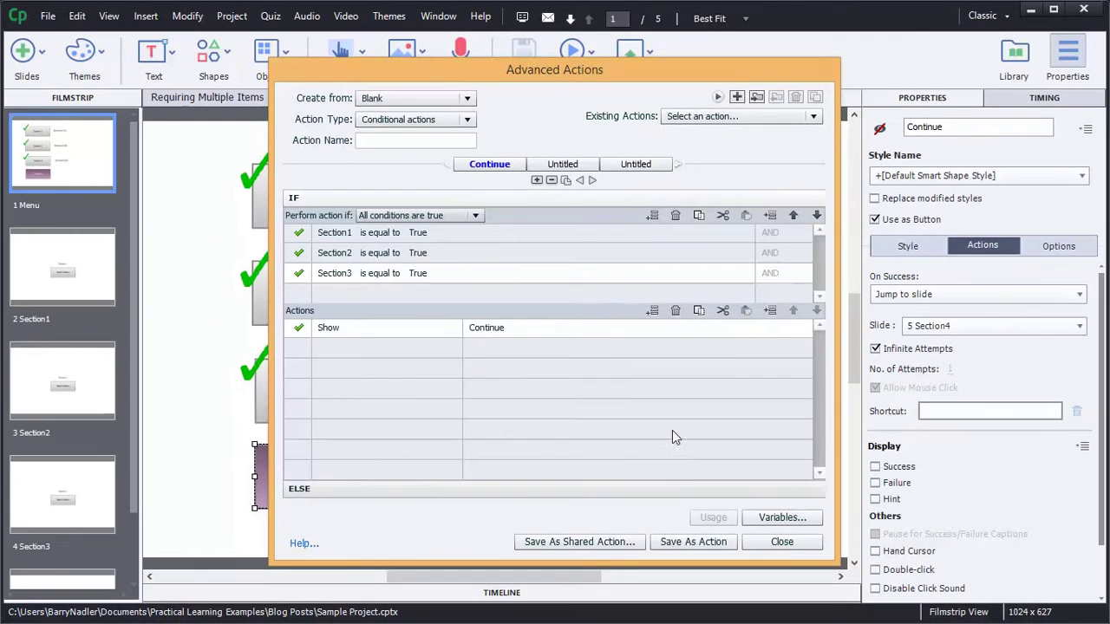
# - Enter 'ShowContinue' as the action name, save it as an action, and close the editor
pyautogui.click(664, 539)
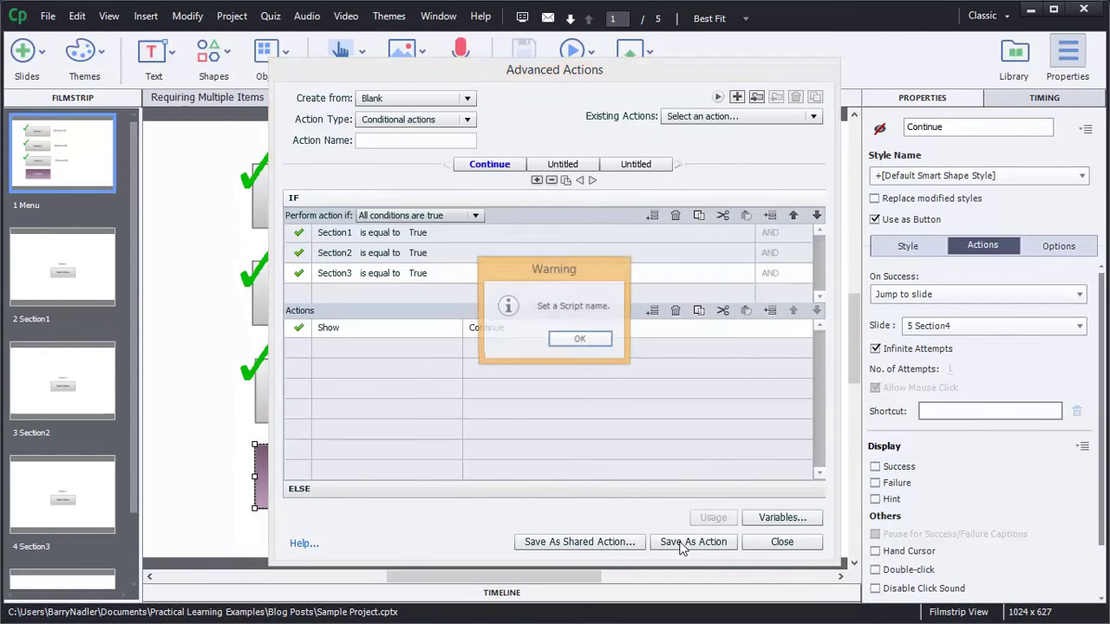
pyautogui.click(579, 345)
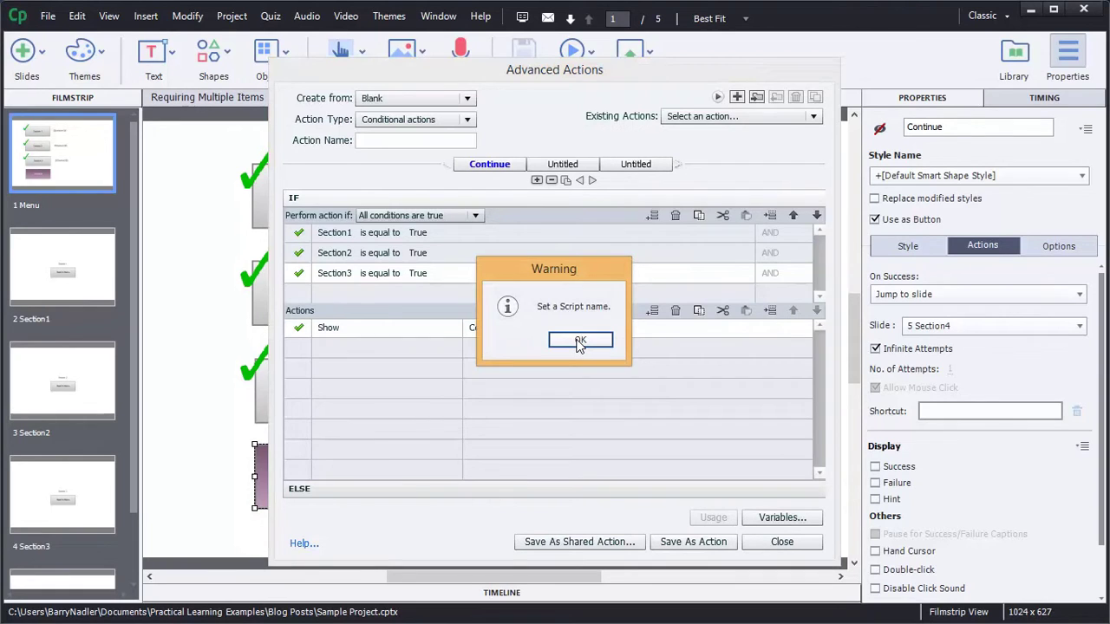
pyautogui.click(383, 140)
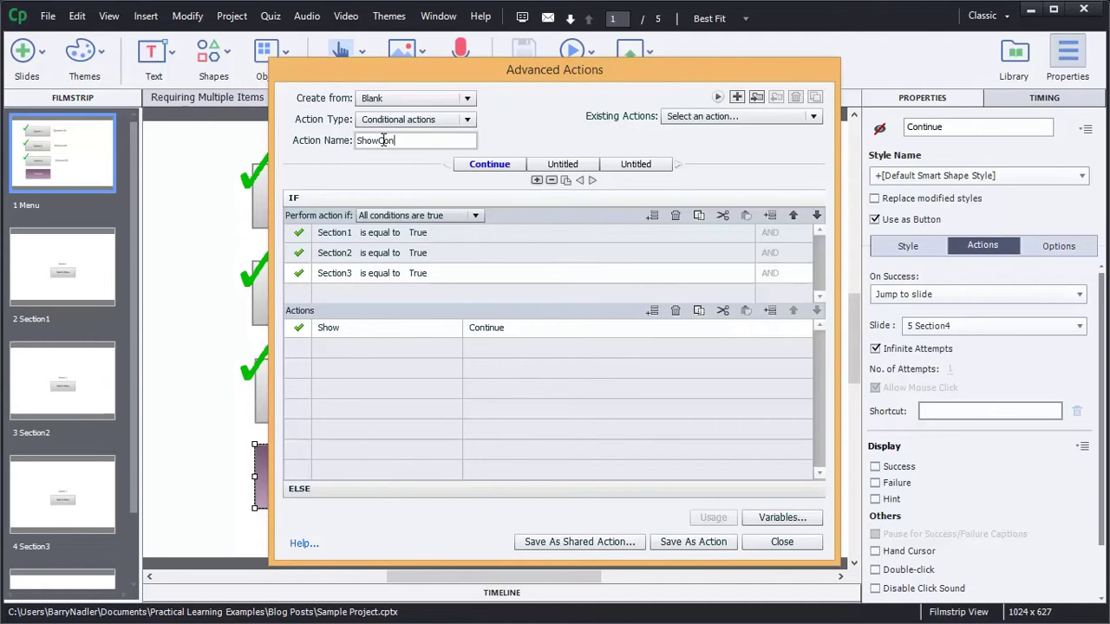
pyautogui.write('ShowContineu')
pyautogui.press('BackSpace')
pyautogui.press('BackSpace')
pyautogui.write('ue')
pyautogui.click(693, 542)
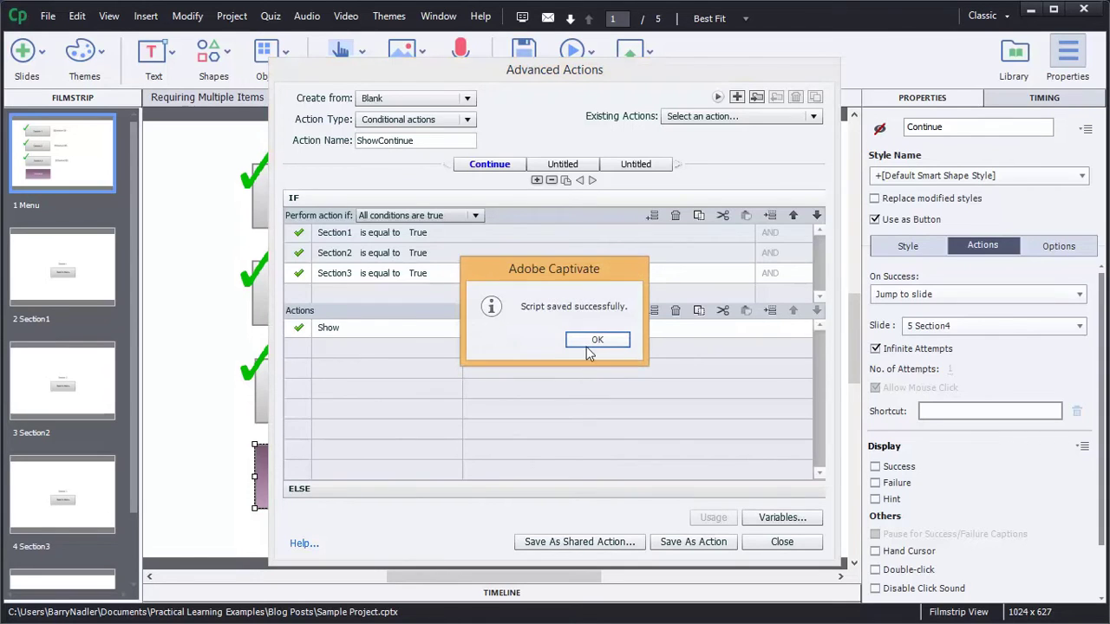
pyautogui.click(589, 343)
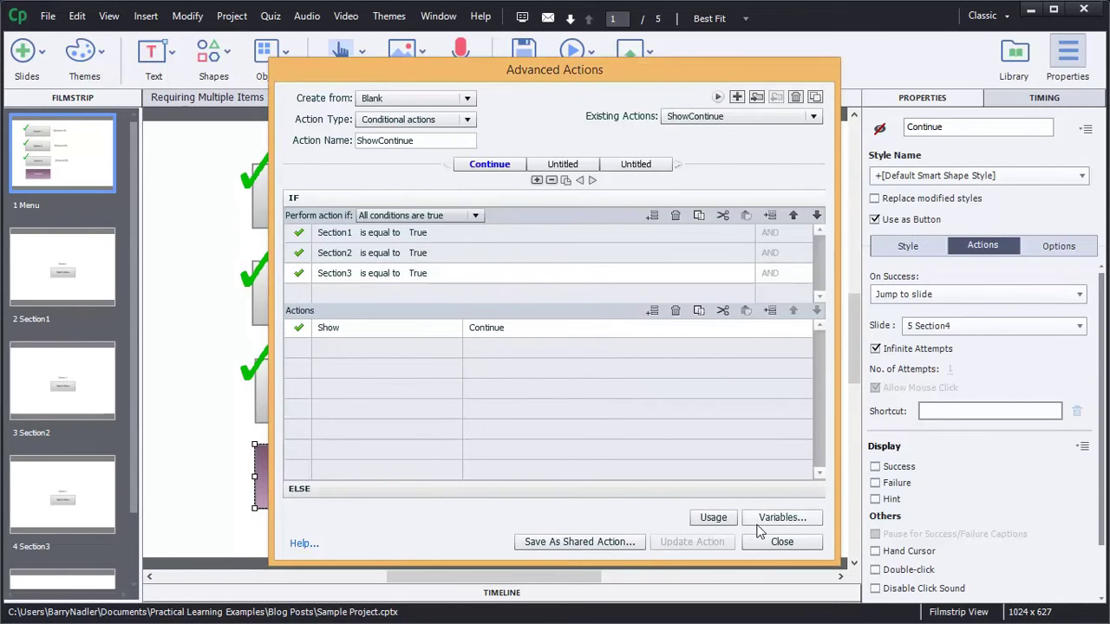
pyautogui.click(782, 542)
# - Set the Menu slide's On Enter action to Execute Advanced Actions with script ShowContinue
pyautogui.click(583, 458)
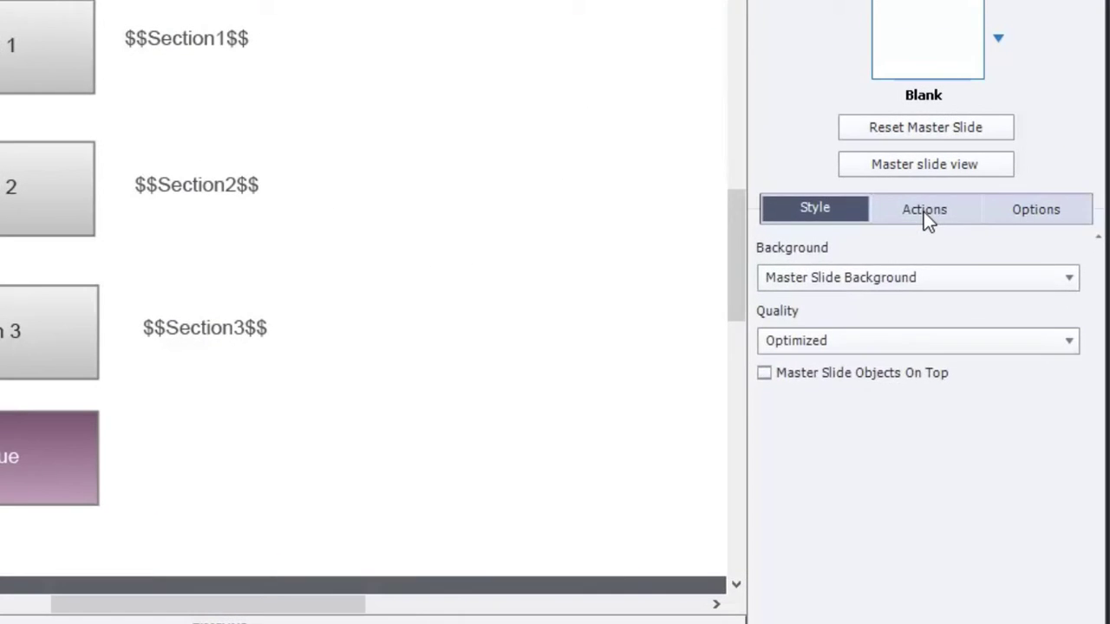
pyautogui.click(924, 211)
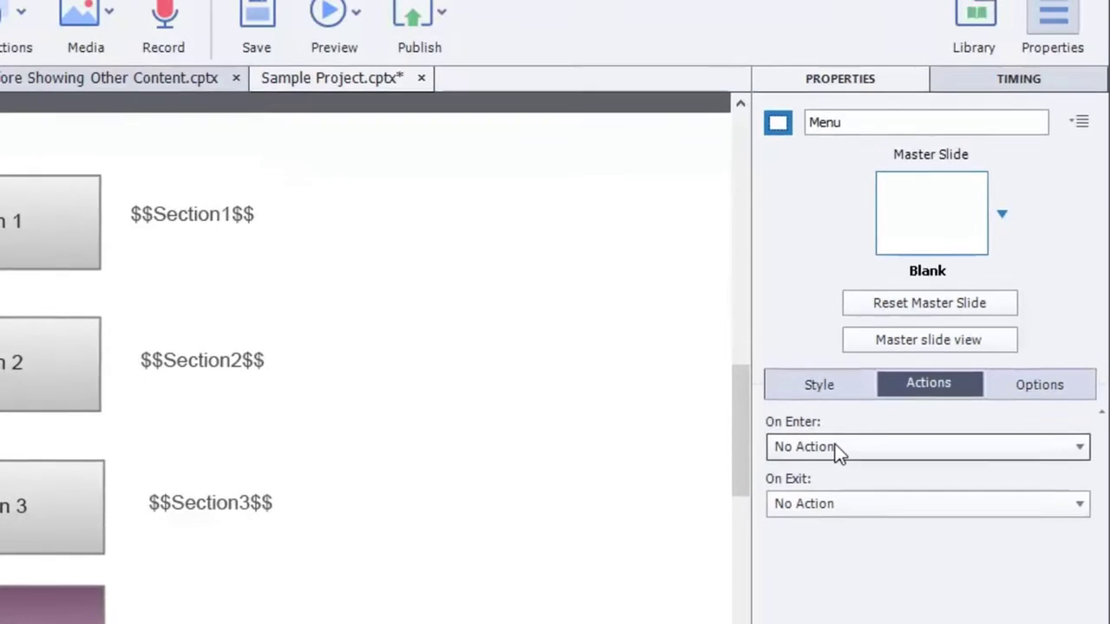
pyautogui.click(833, 272)
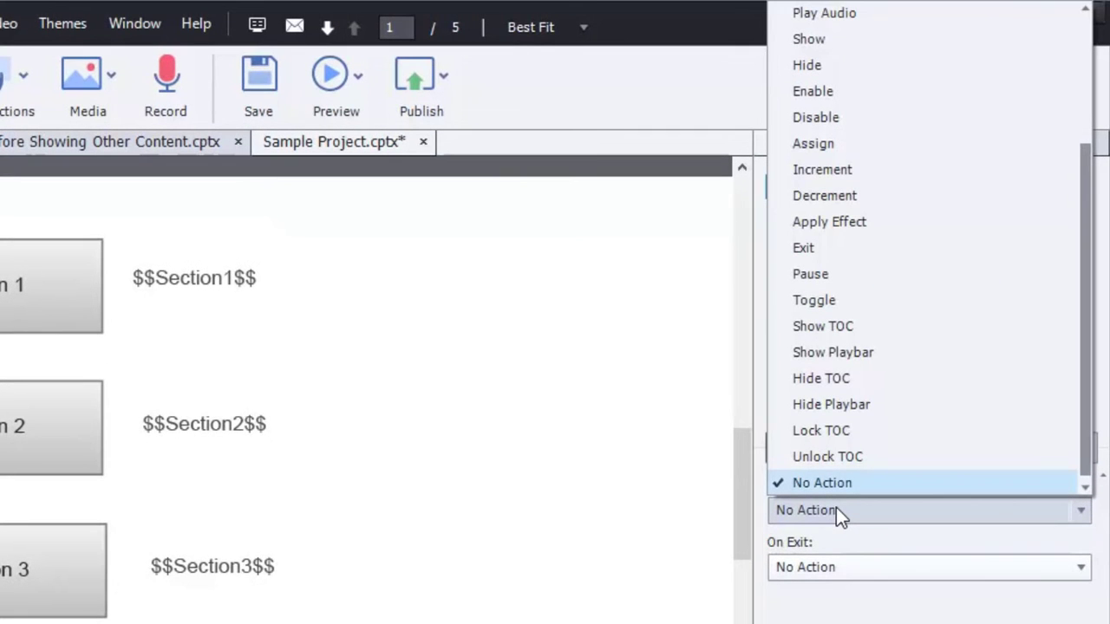
pyautogui.click(1090, 139)
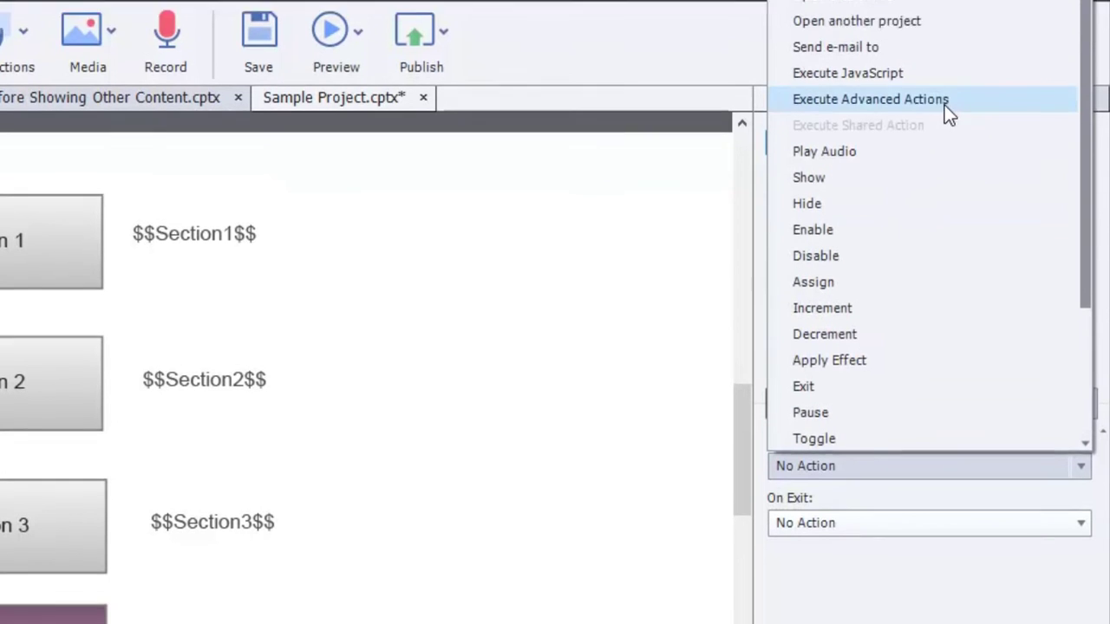
pyautogui.click(945, 145)
pyautogui.click(945, 414)
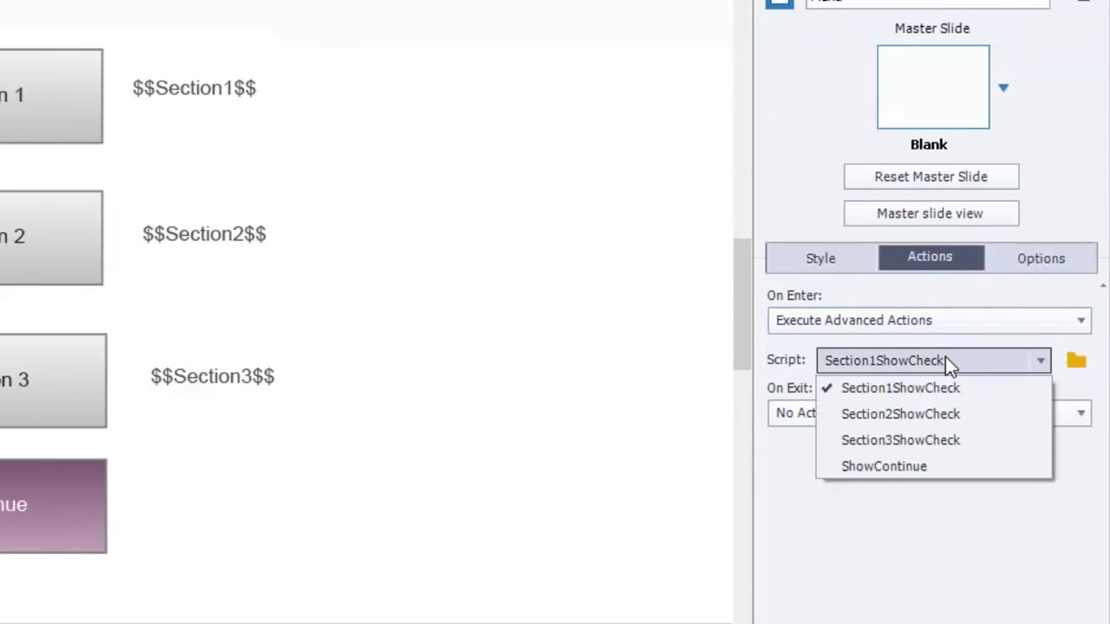
pyautogui.click(925, 465)
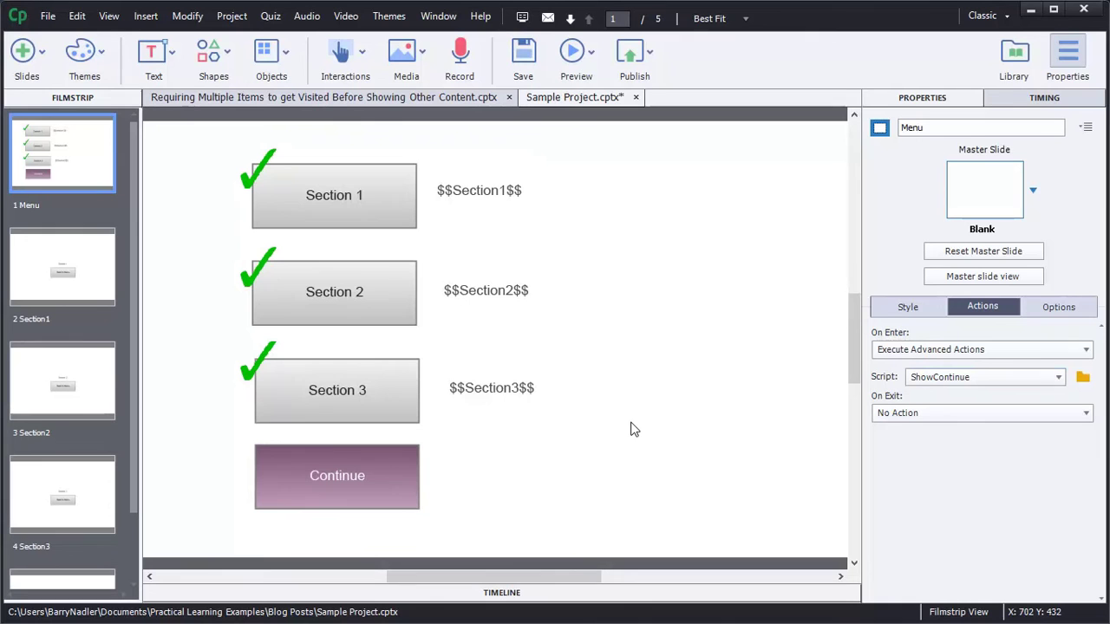
# - Preview the project and visit Sections 1 and 2, returning to the menu each time
pyautogui.click(573, 52)
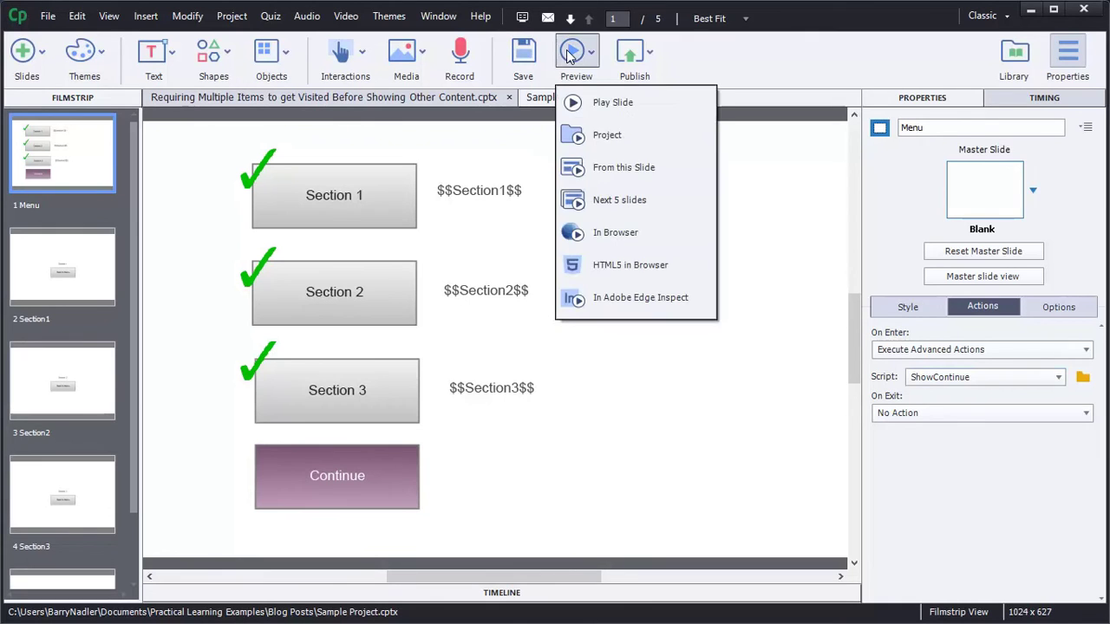
pyautogui.click(607, 134)
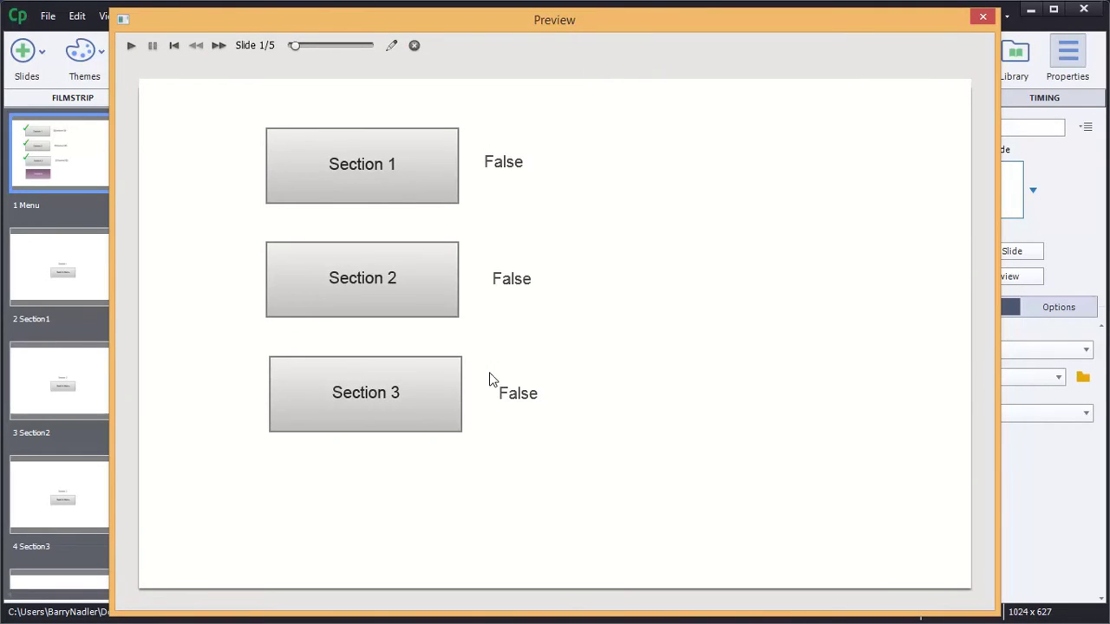
pyautogui.click(376, 169)
pyautogui.click(557, 374)
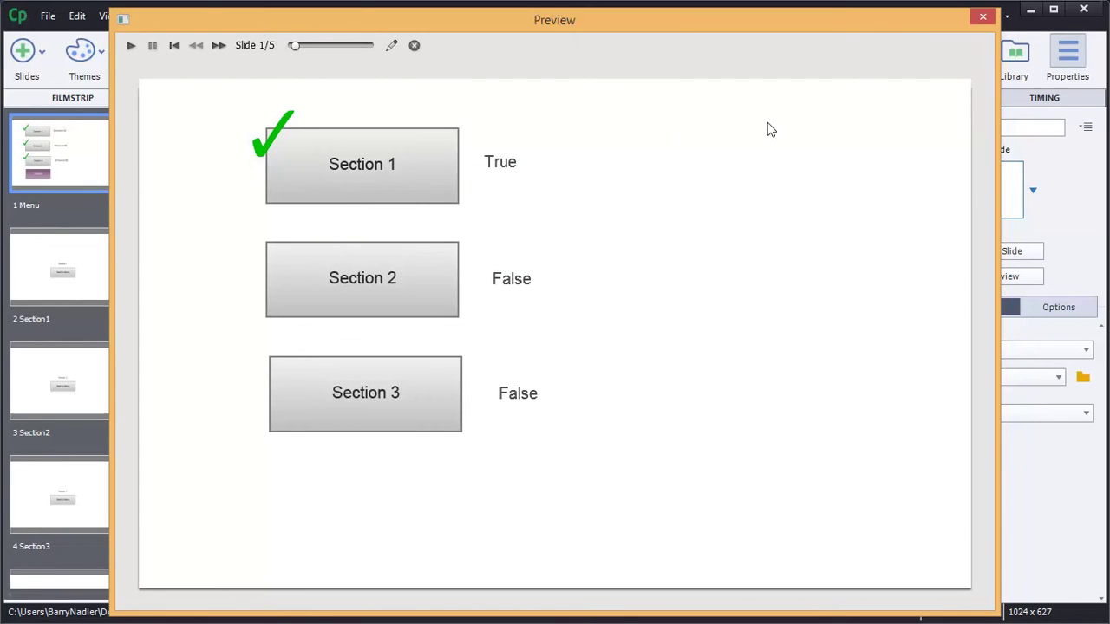
pyautogui.click(388, 282)
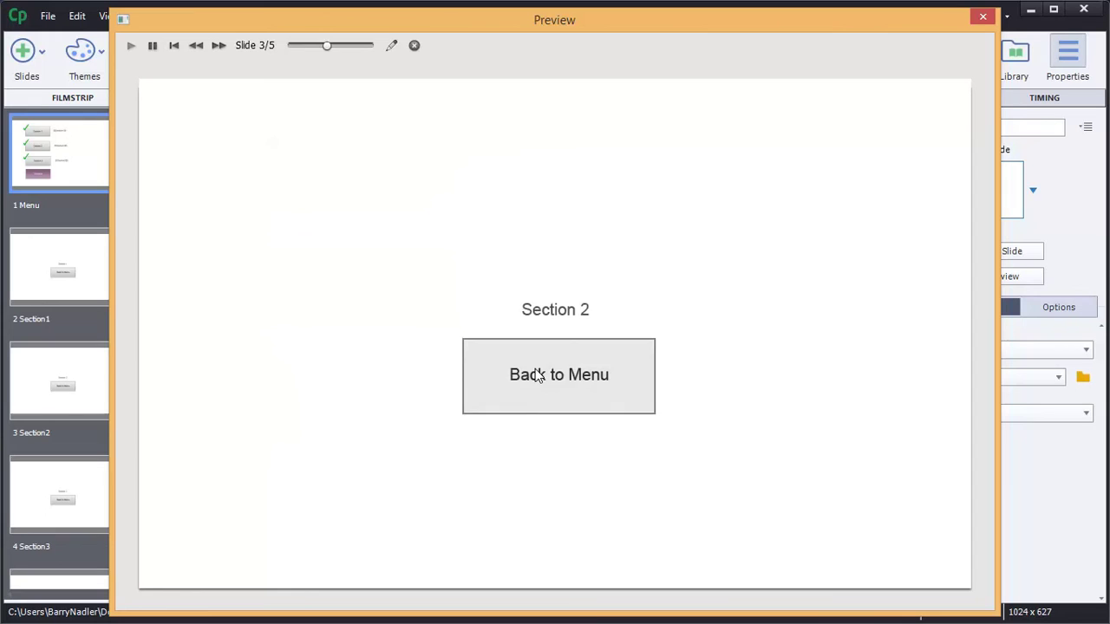
pyautogui.click(540, 375)
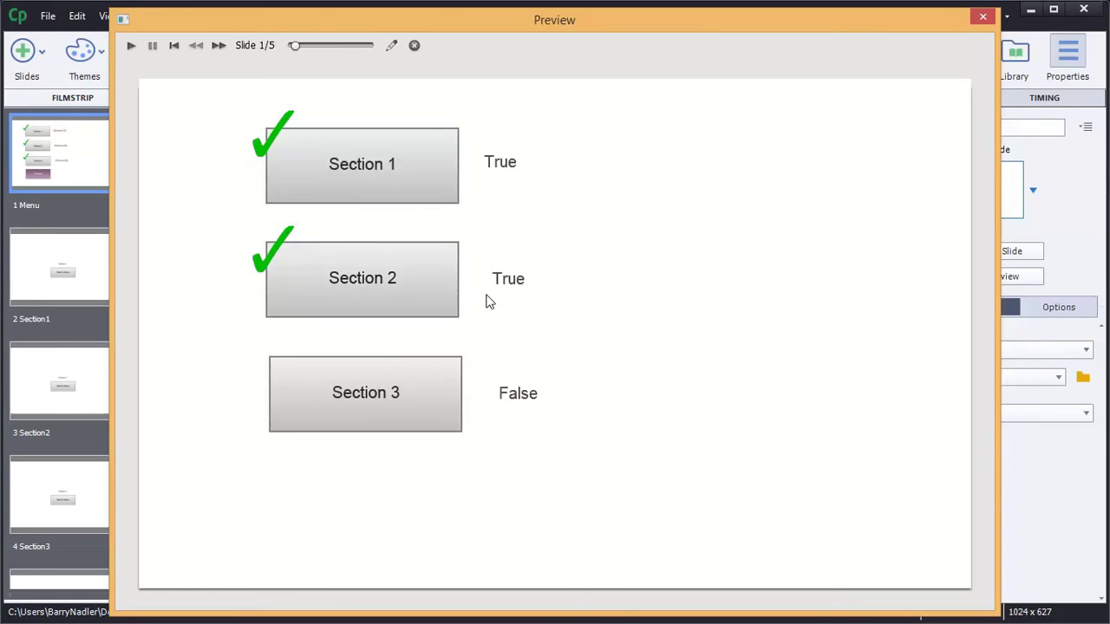
# - Visit Section 3, return to the menu, follow Continue to Section 4, and close the preview
pyautogui.click(412, 408)
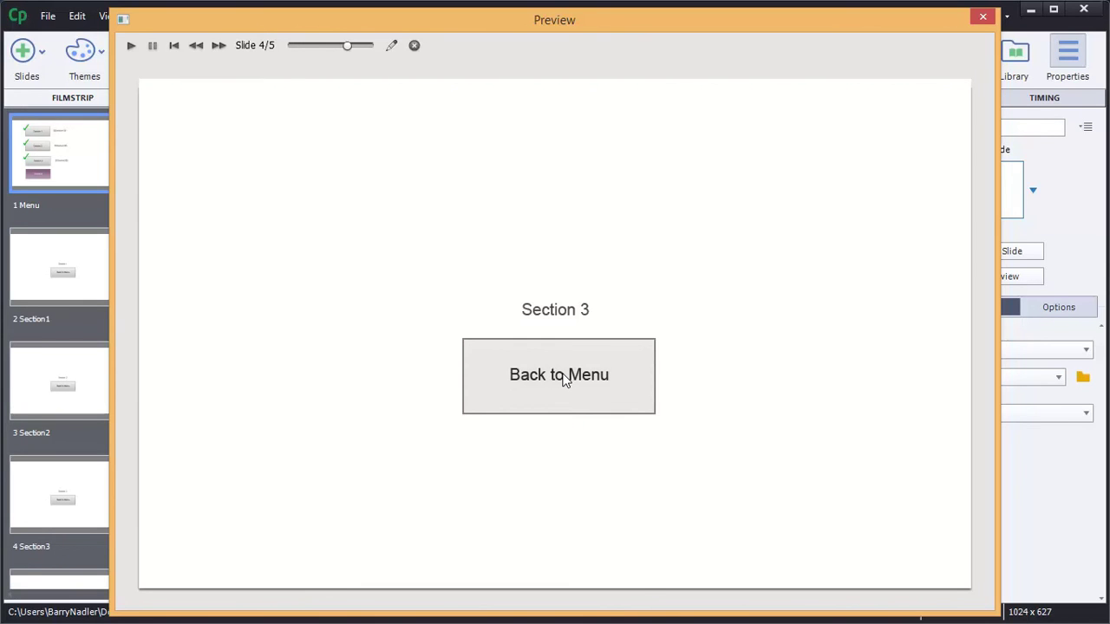
pyautogui.click(564, 380)
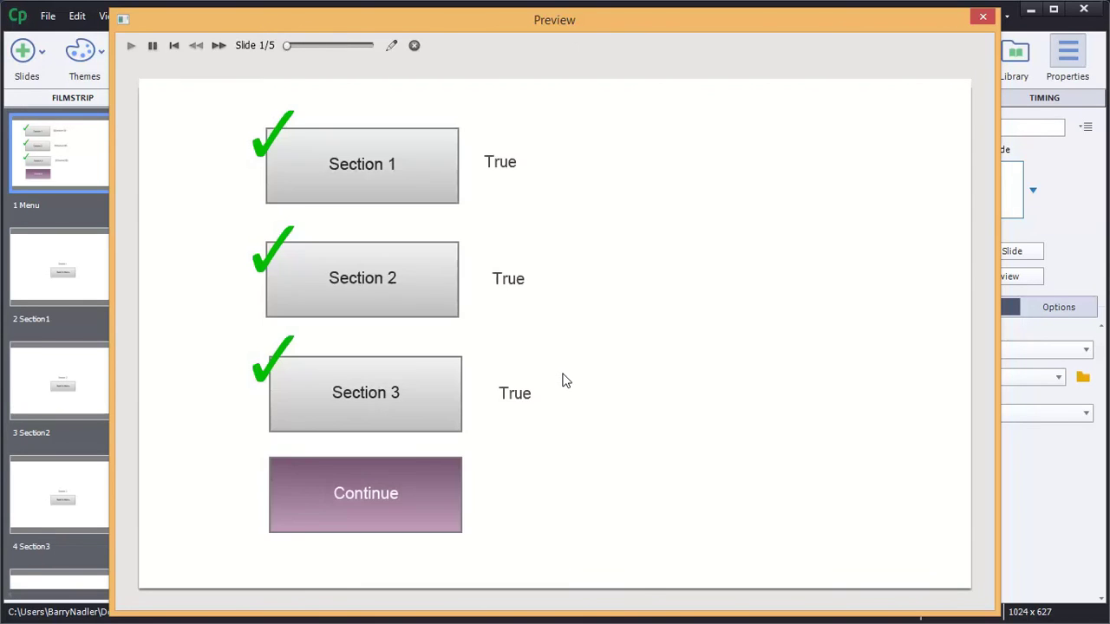
pyautogui.click(402, 484)
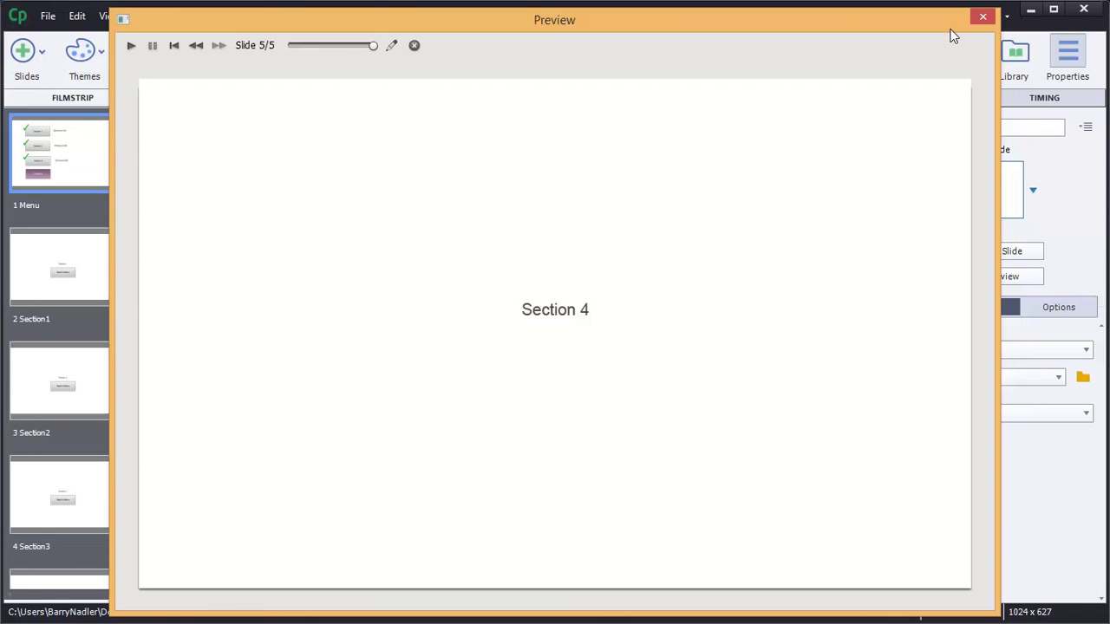
pyautogui.click(981, 19)
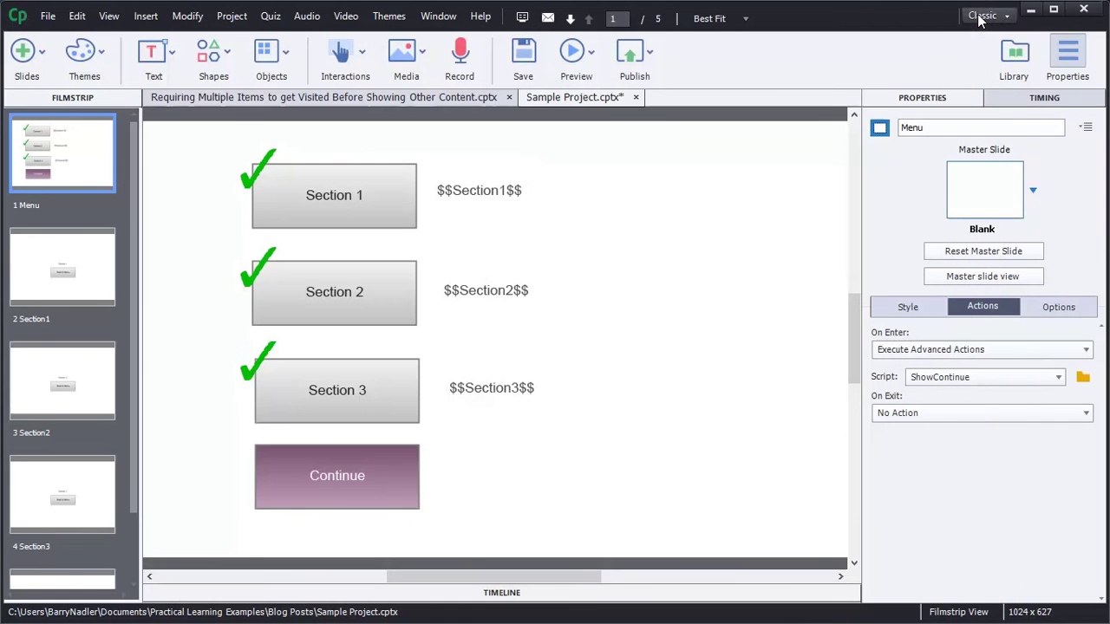